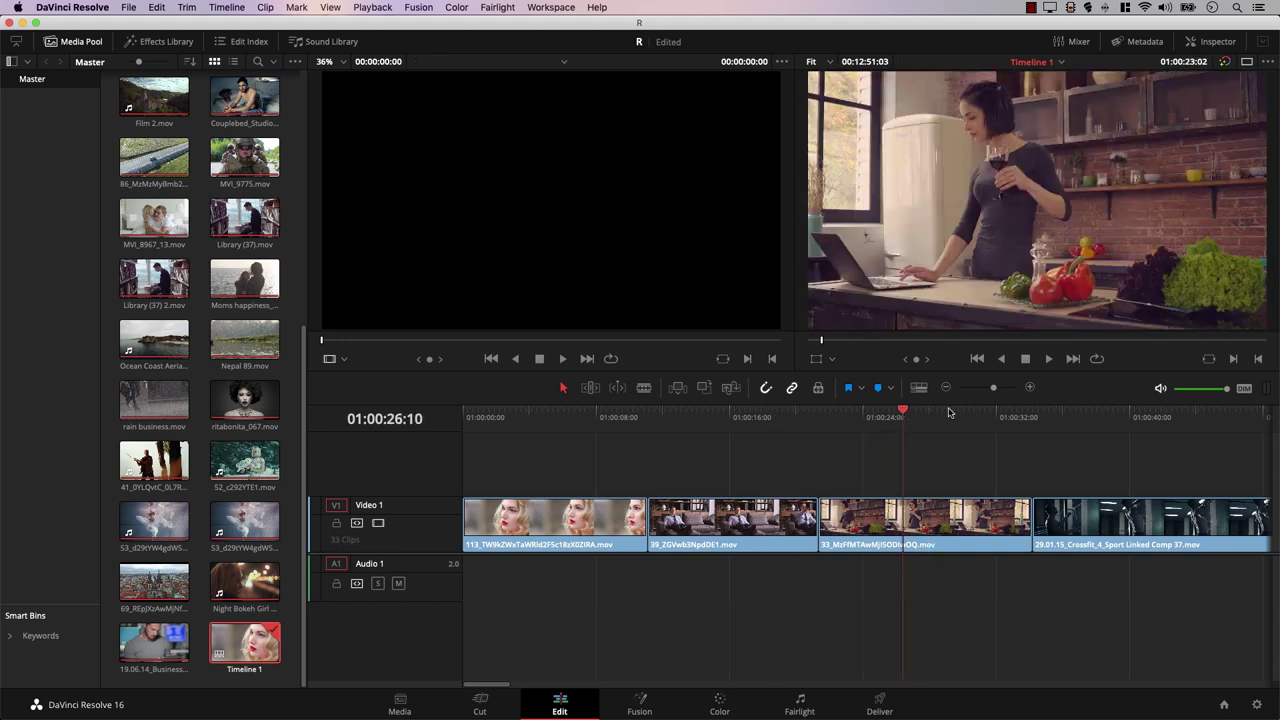
- Turn on Selection Follows Playhead and scrub the playhead through the third clip into the Crossfit clip at 01:00:36:16
click(227, 8)
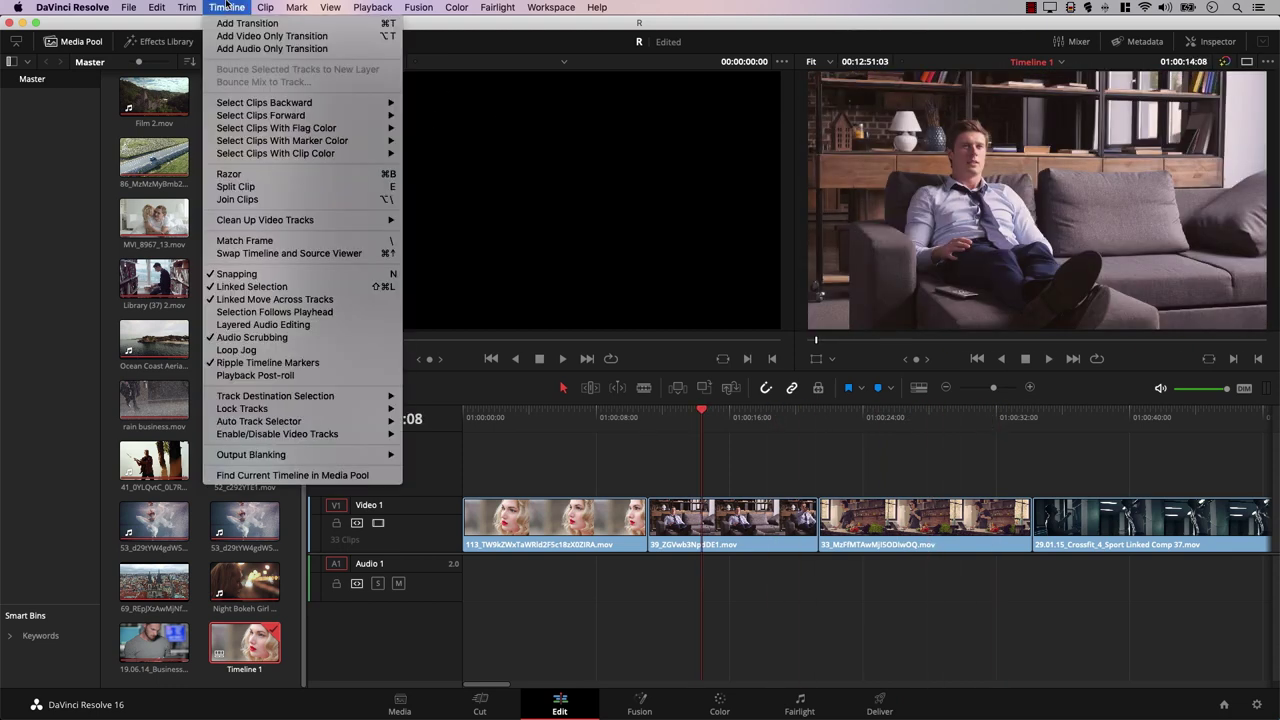
click(306, 316)
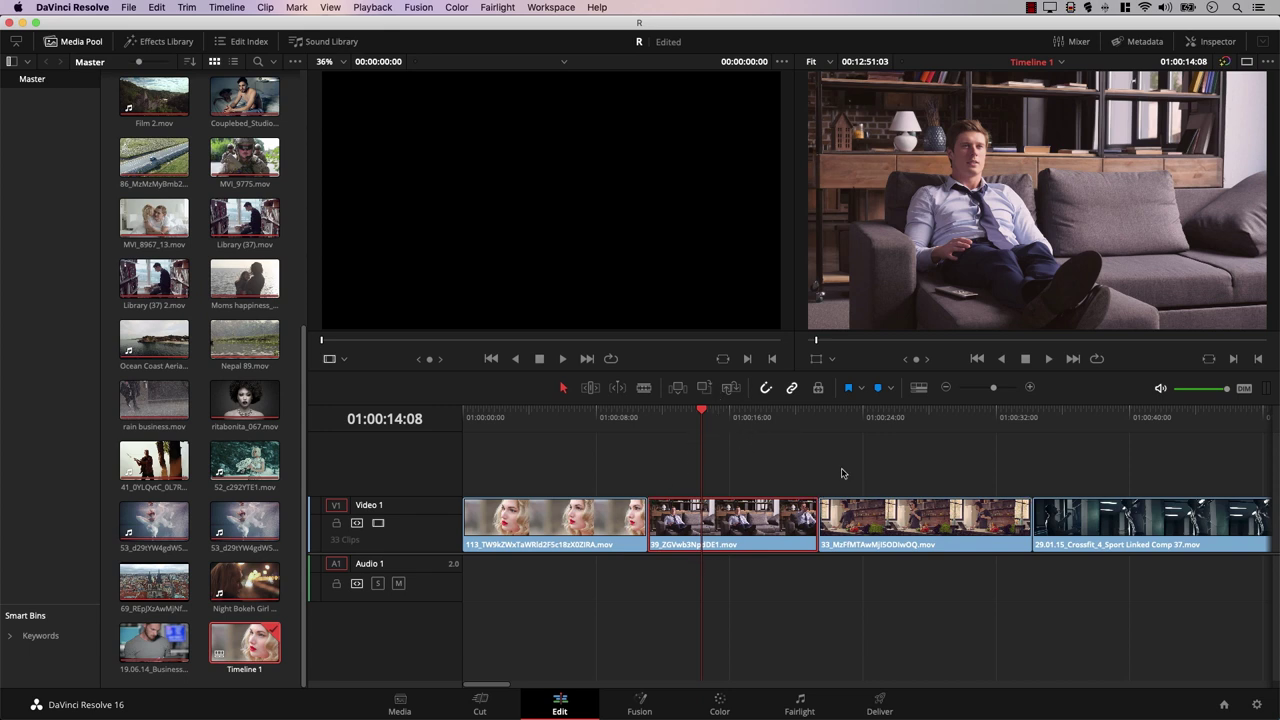
drag(700, 413, 873, 420)
key(space)
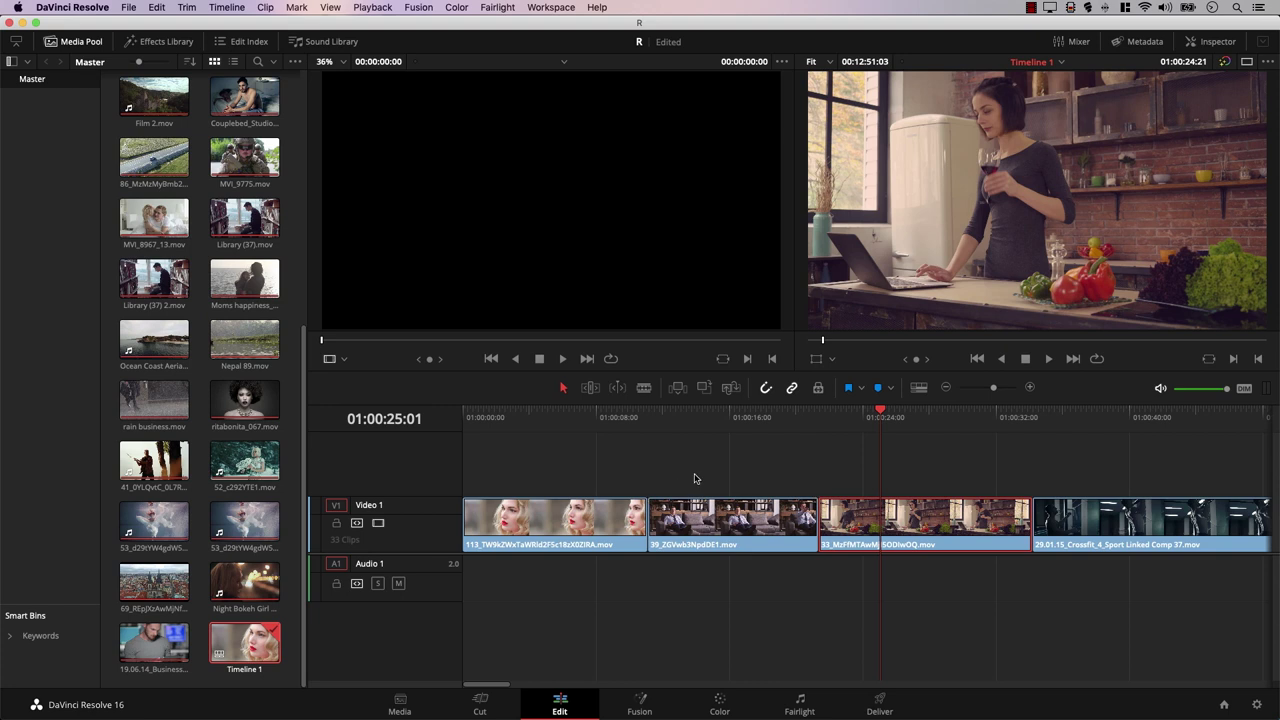
drag(885, 414, 1075, 429)
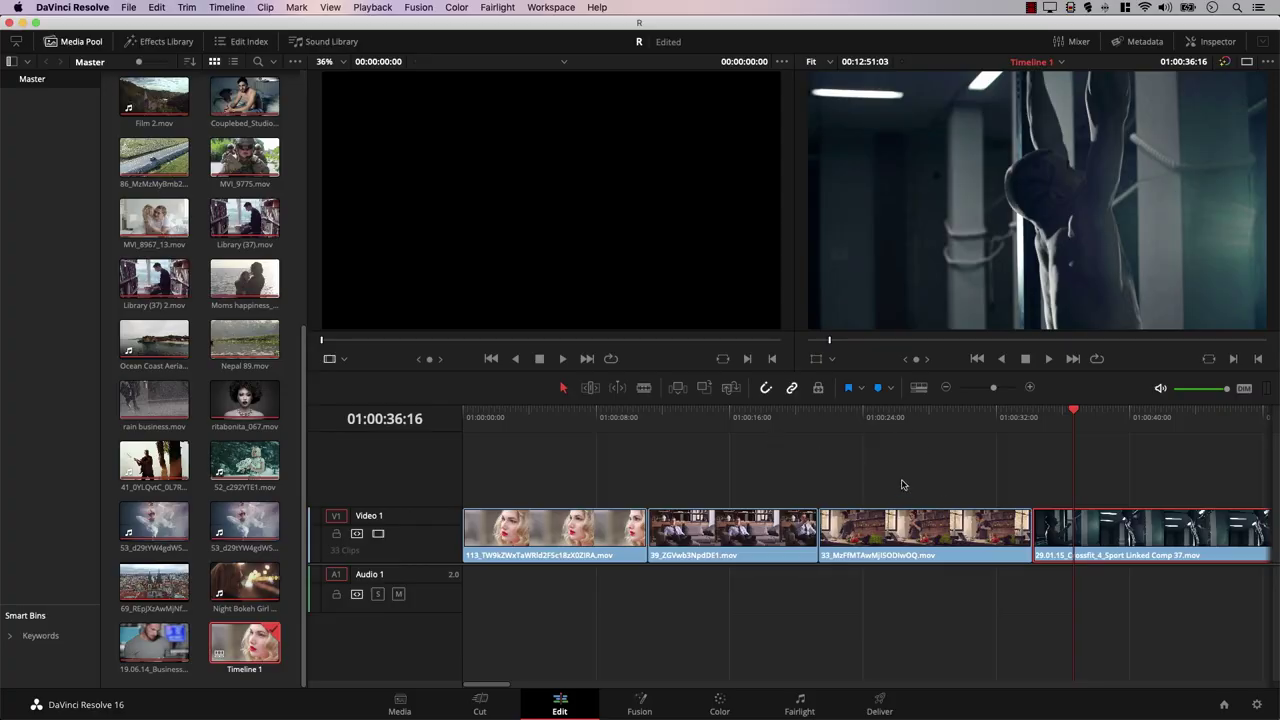
- Shuttle the playhead backwards onto the kitchen clip at 01:00:29:16 and ripple delete that clip
key(j)
key(j)
key(j)
key(k)
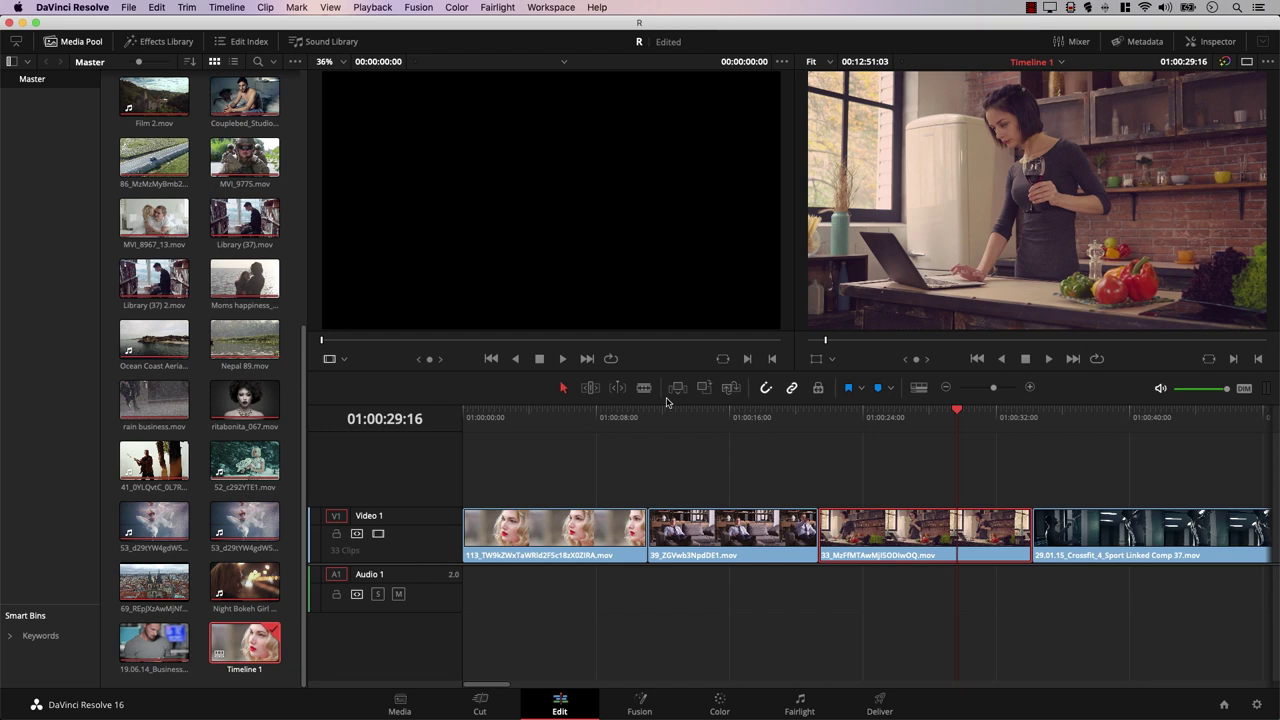
key(shift+BackSpace)
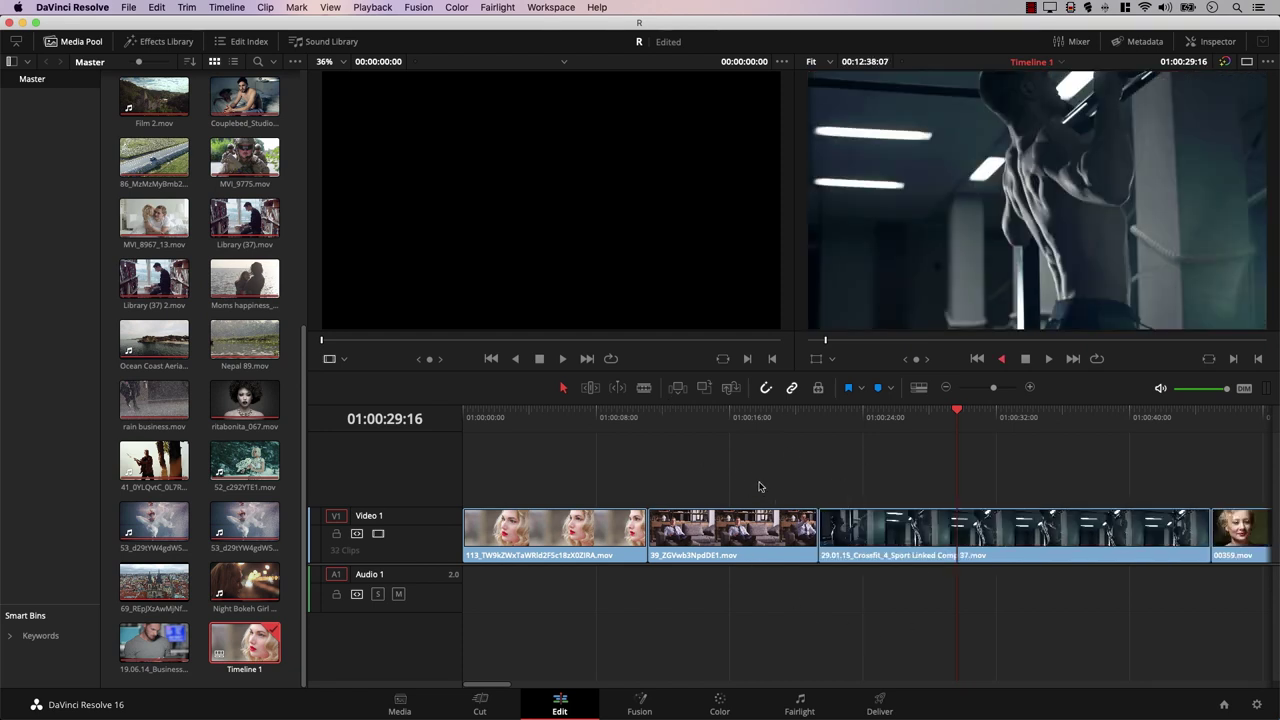
- Shuttle backwards through the timeline and stop at 01:00:16:24 on the clip of the man on the couch
key(j)
key(j)
key(j)
key(k)
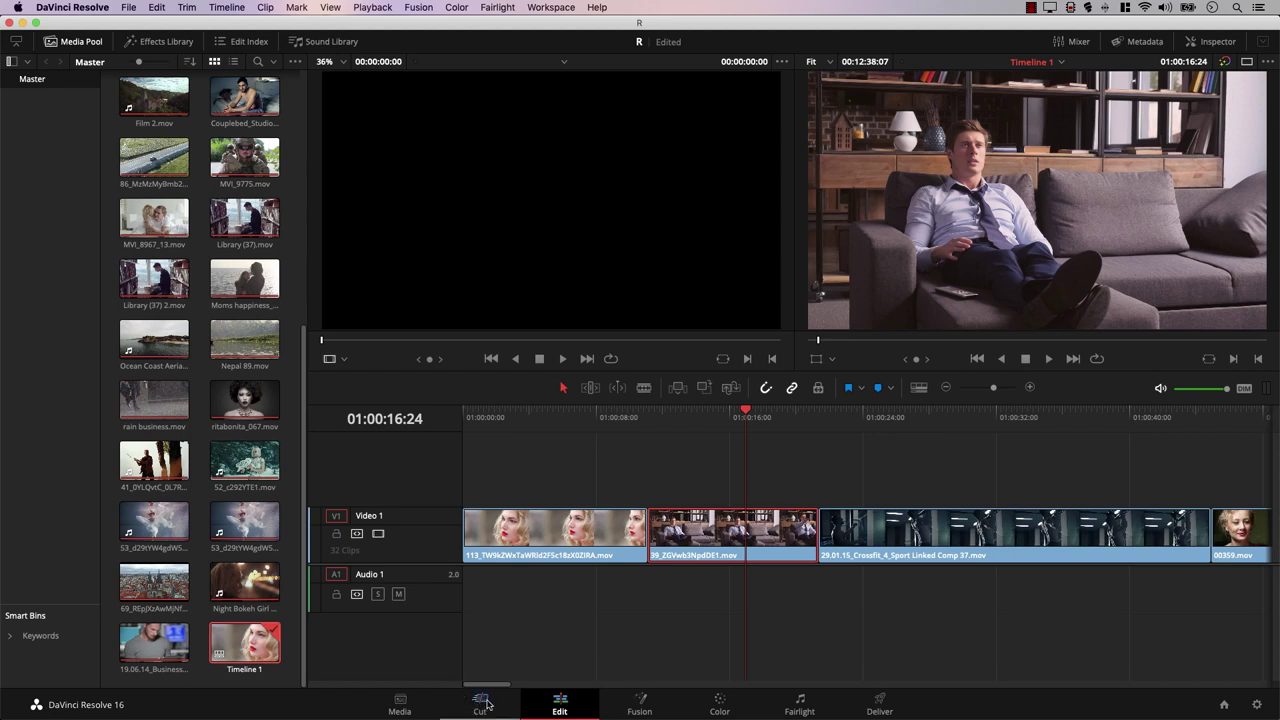
- Look at the Cut page, return to the Edit page and open Quick Export there
click(481, 706)
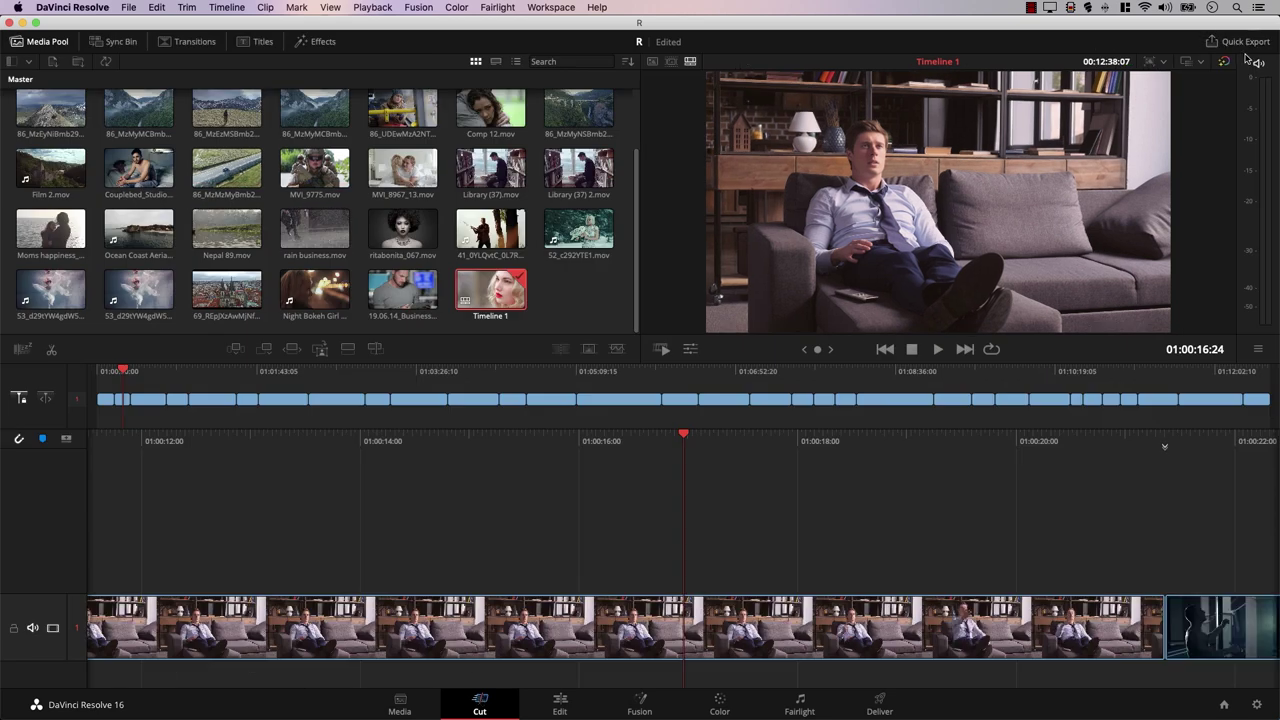
click(559, 706)
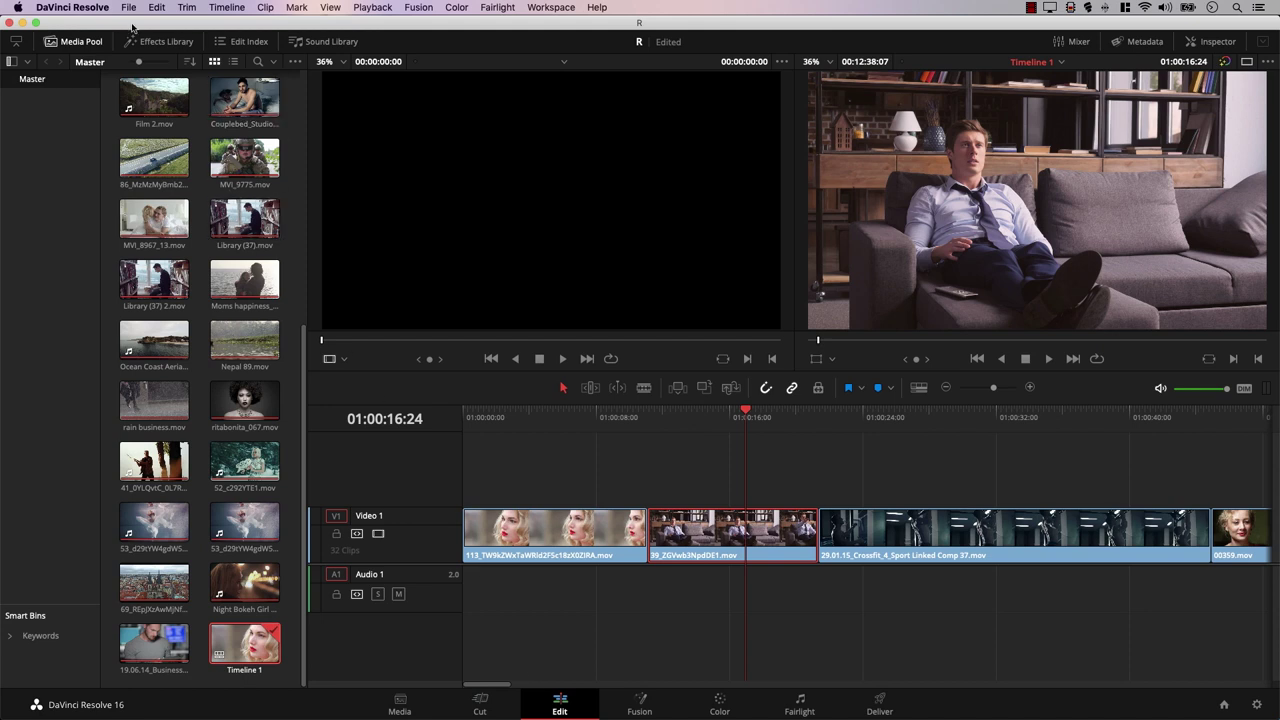
click(129, 7)
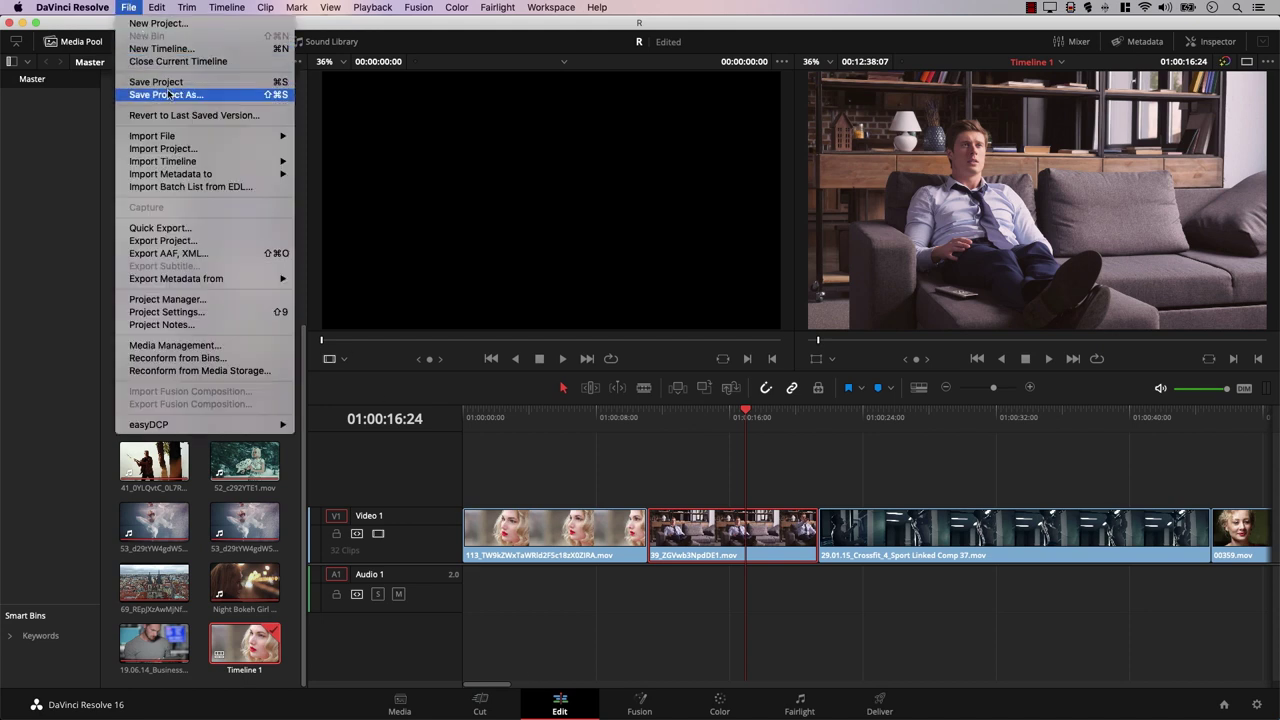
click(215, 229)
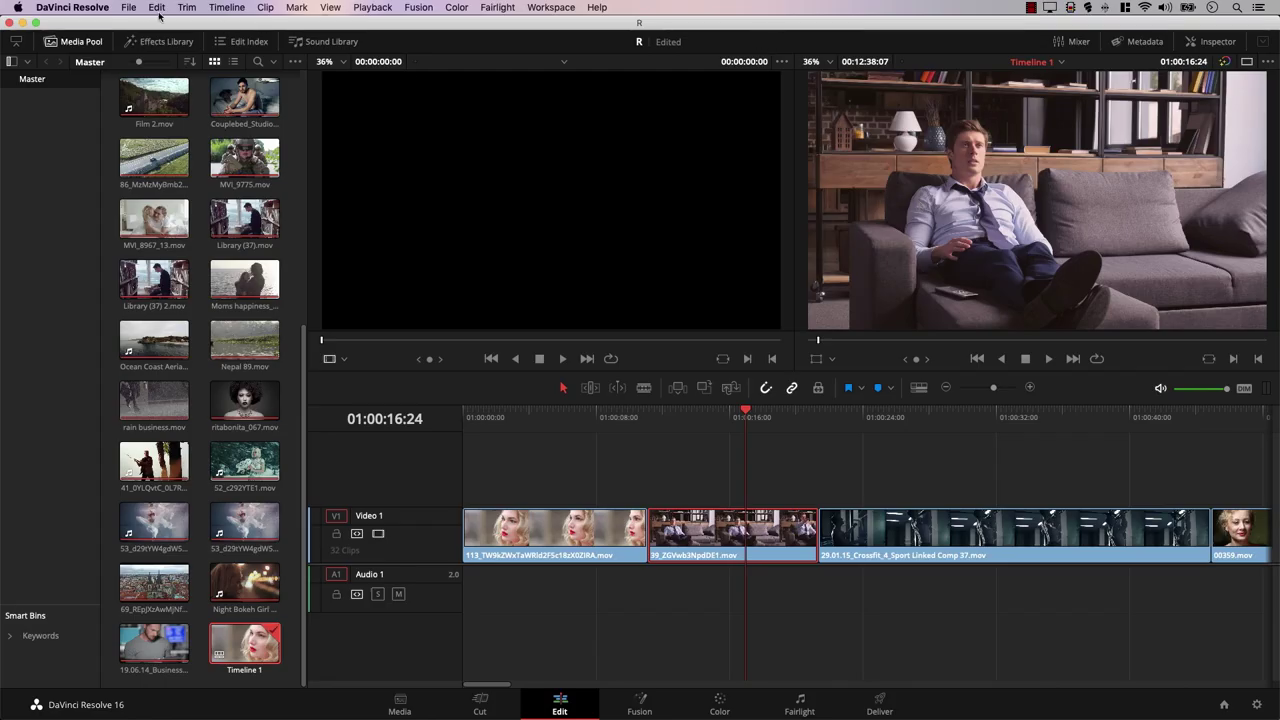
- Save the note "Thiis is a demo project" in the project notes, then reopen the notes to check them
click(131, 7)
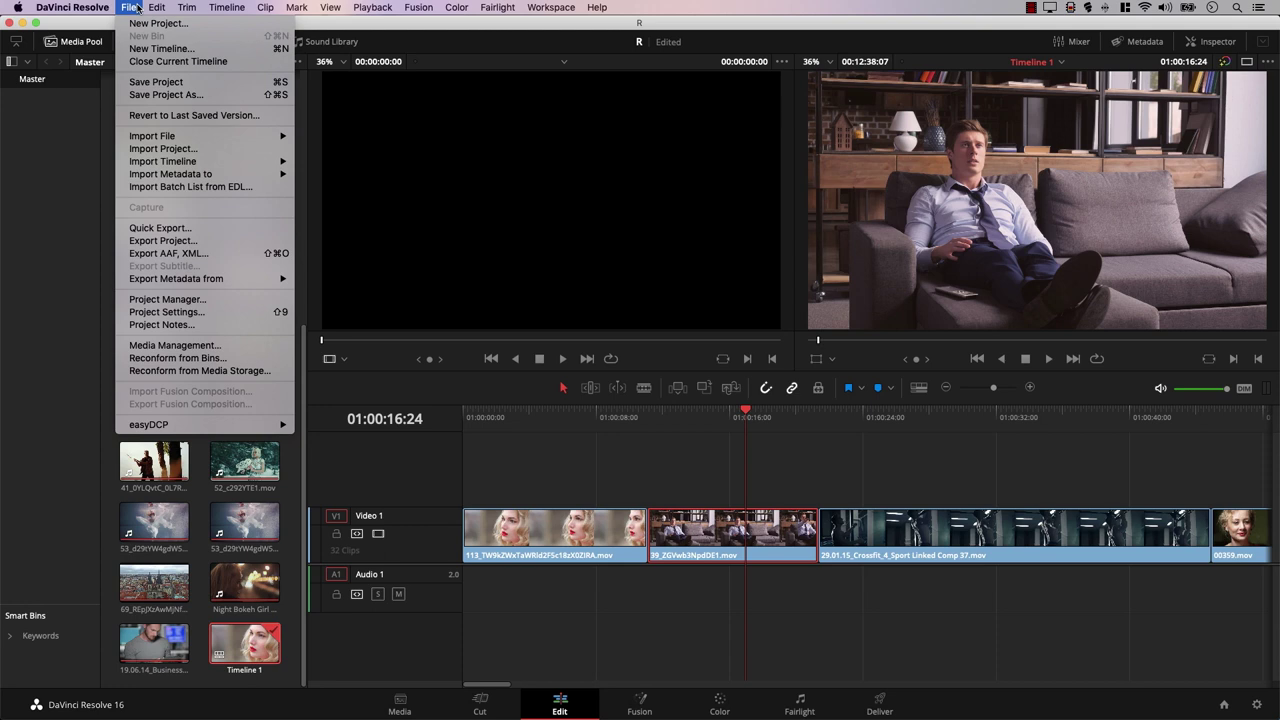
click(174, 327)
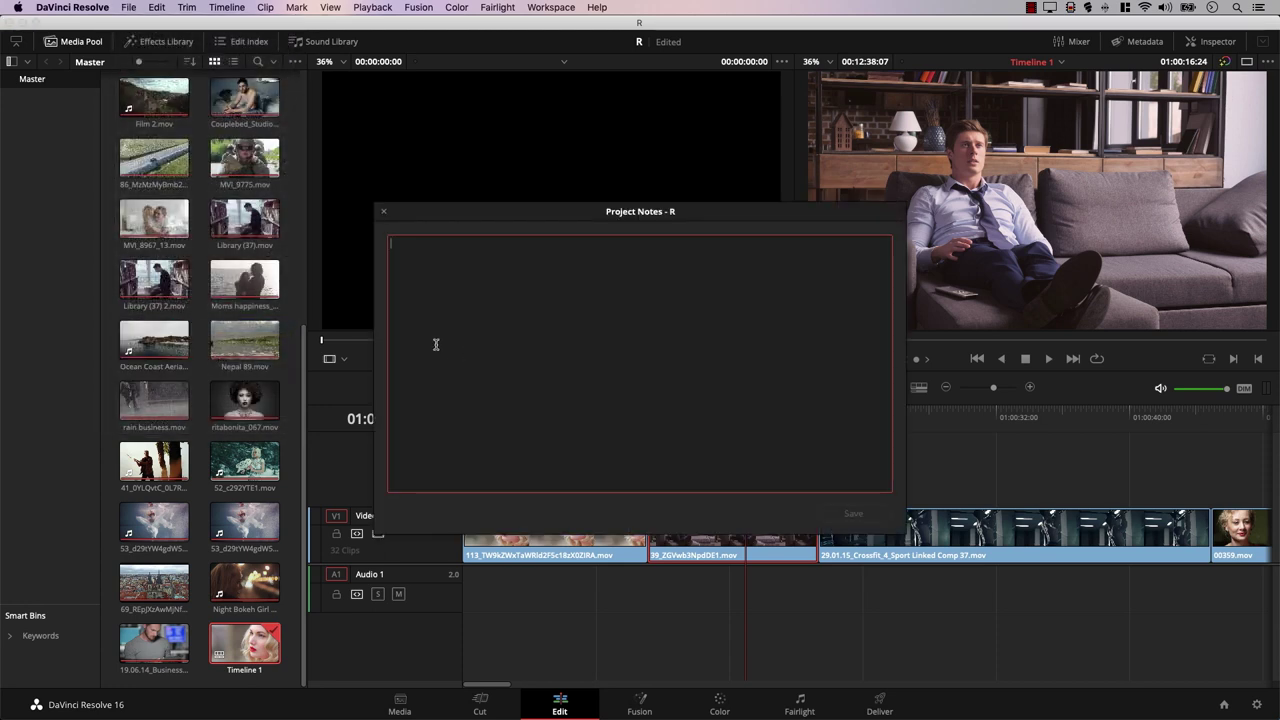
text(Thi)
click(855, 515)
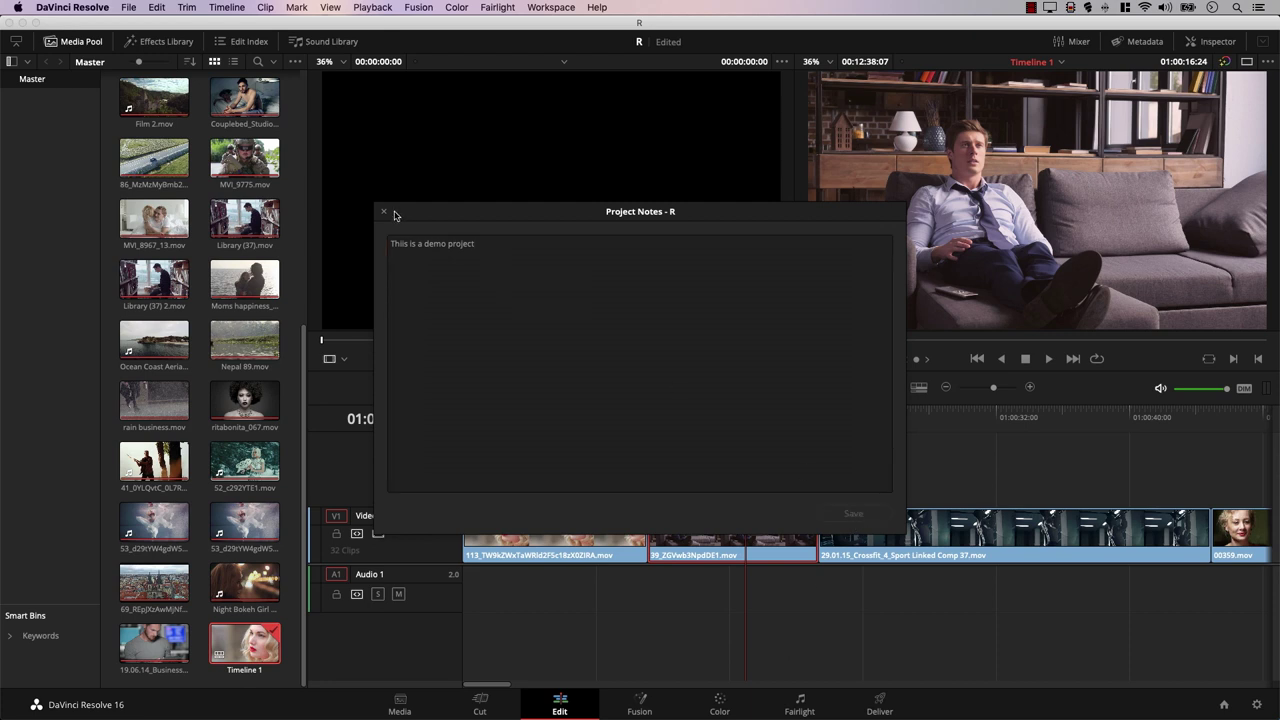
click(384, 213)
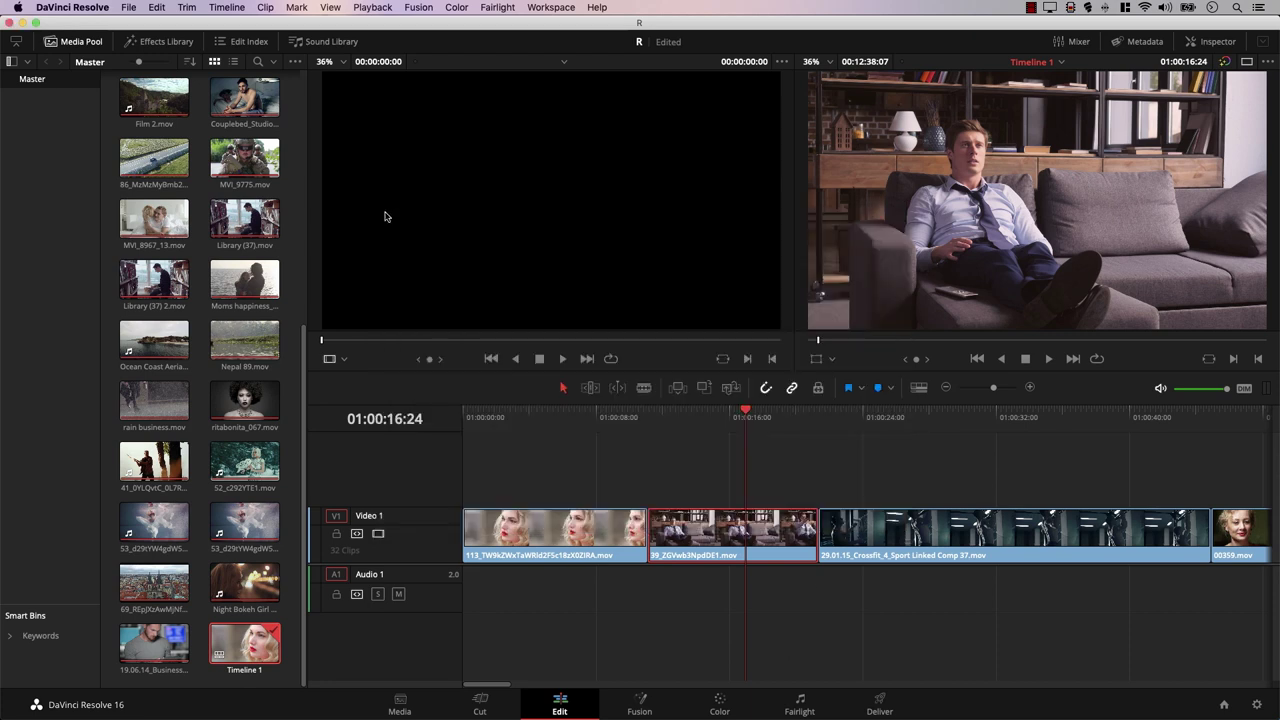
click(128, 6)
click(211, 325)
- Open Media Management for clips and examine the transcode settings, including the list of video formats
click(128, 7)
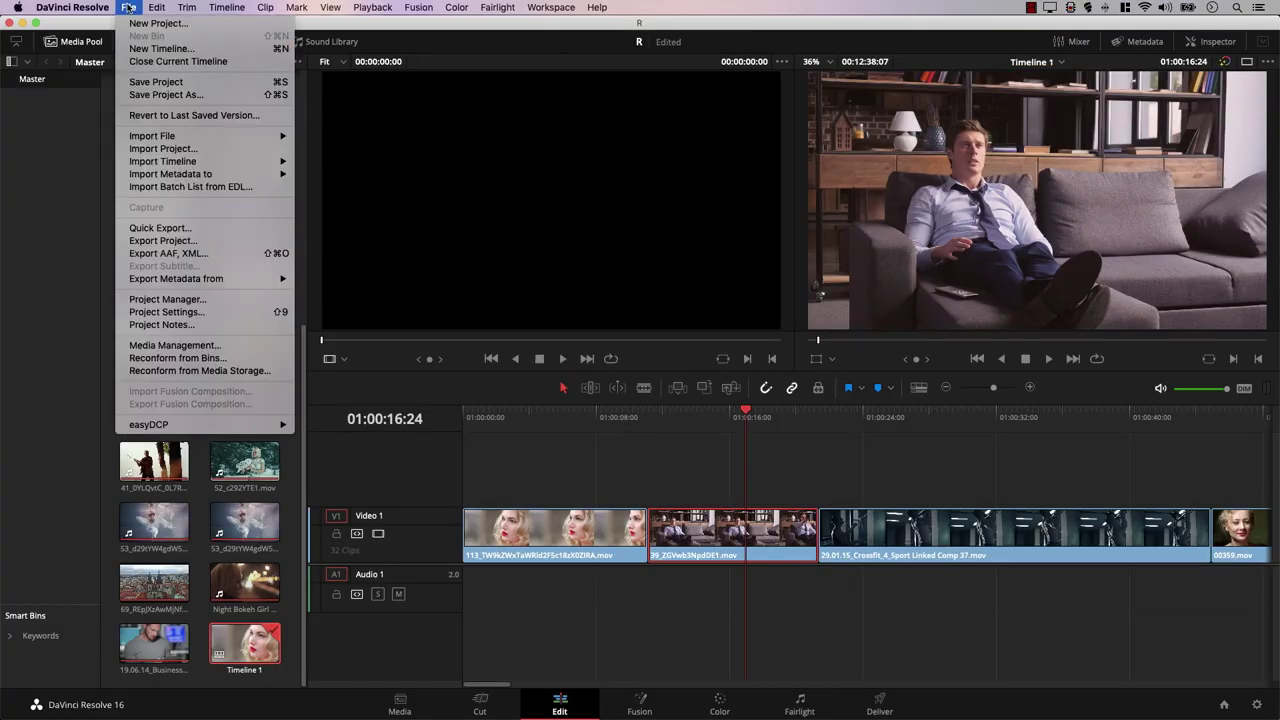
click(203, 346)
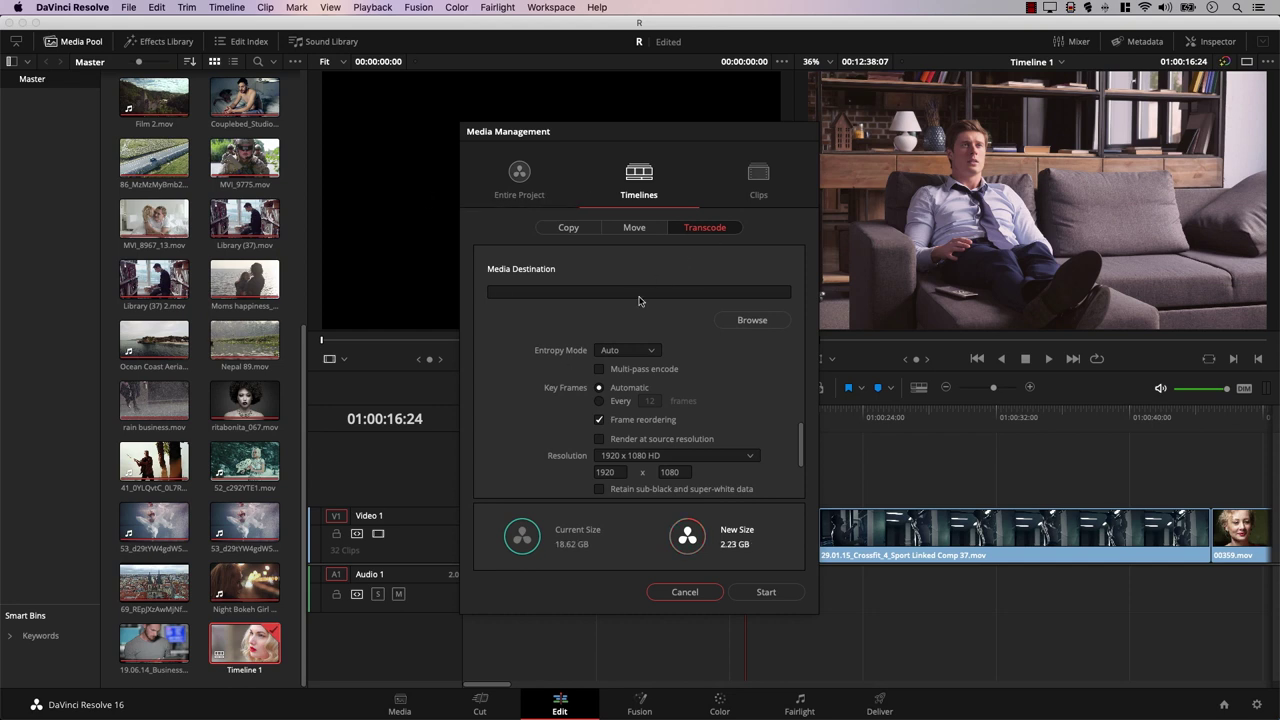
click(760, 180)
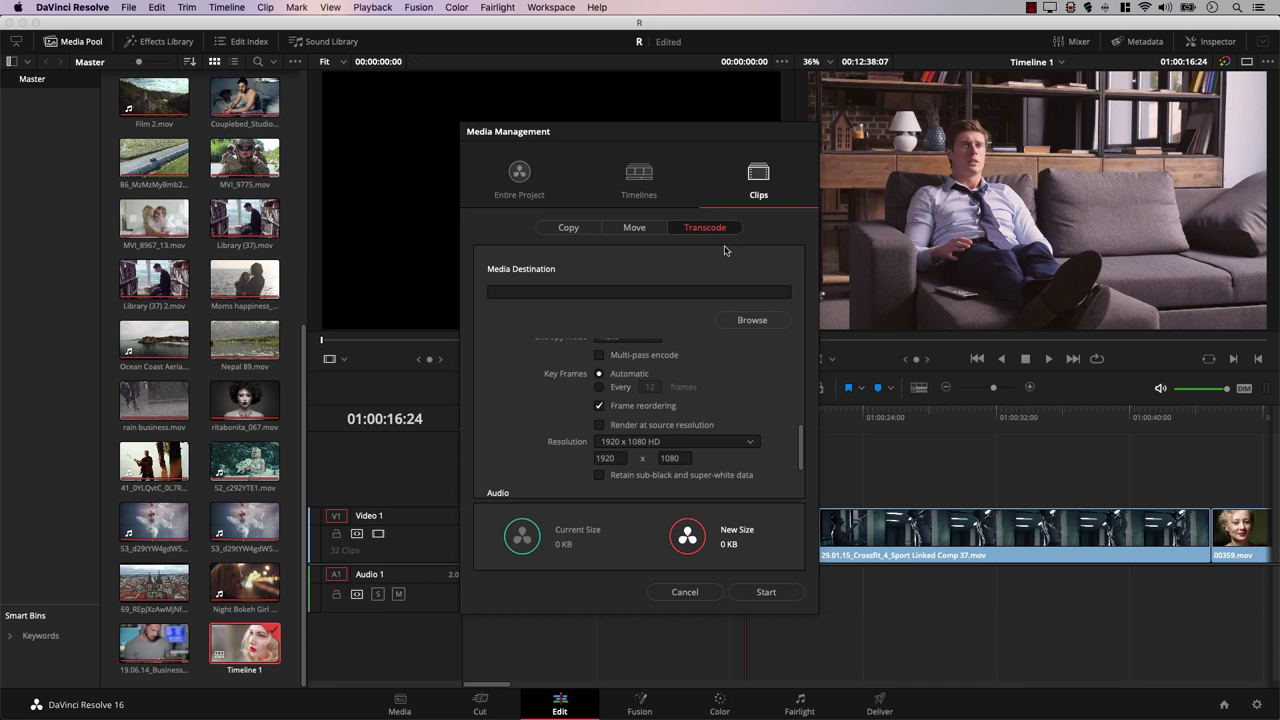
scroll(596, 356, up, 5)
scroll(510, 394, down, 1)
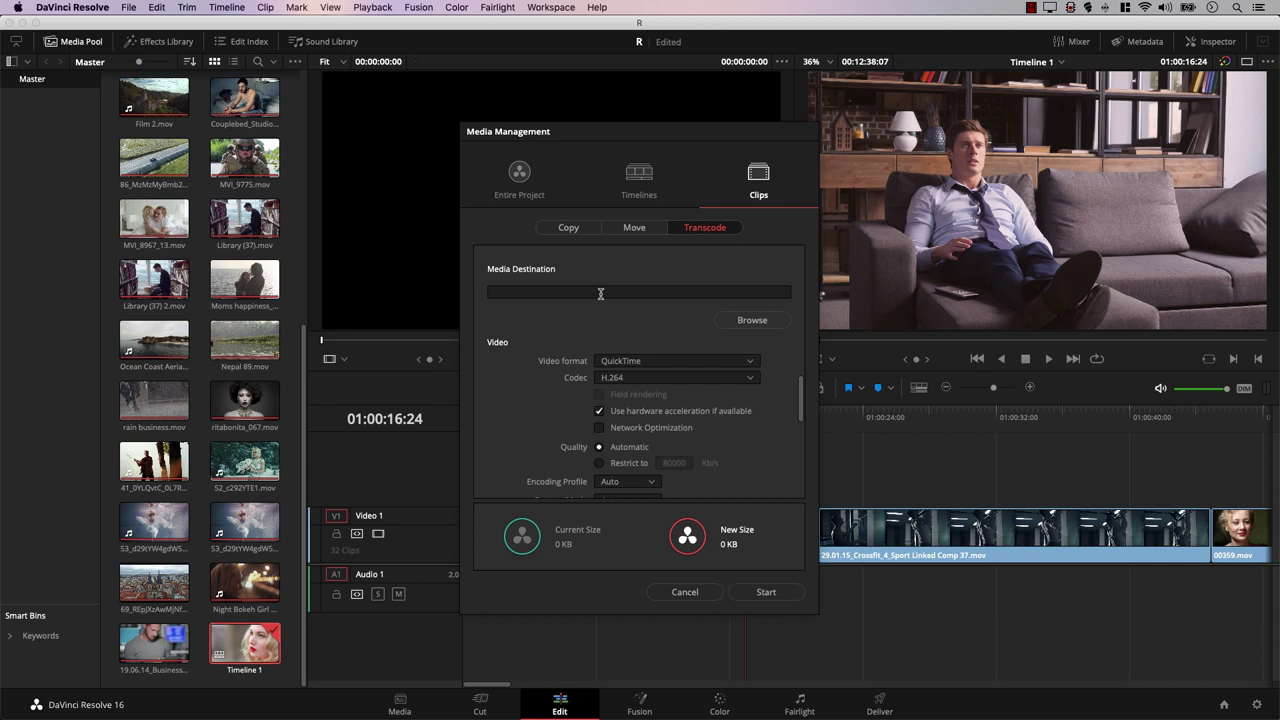
click(650, 360)
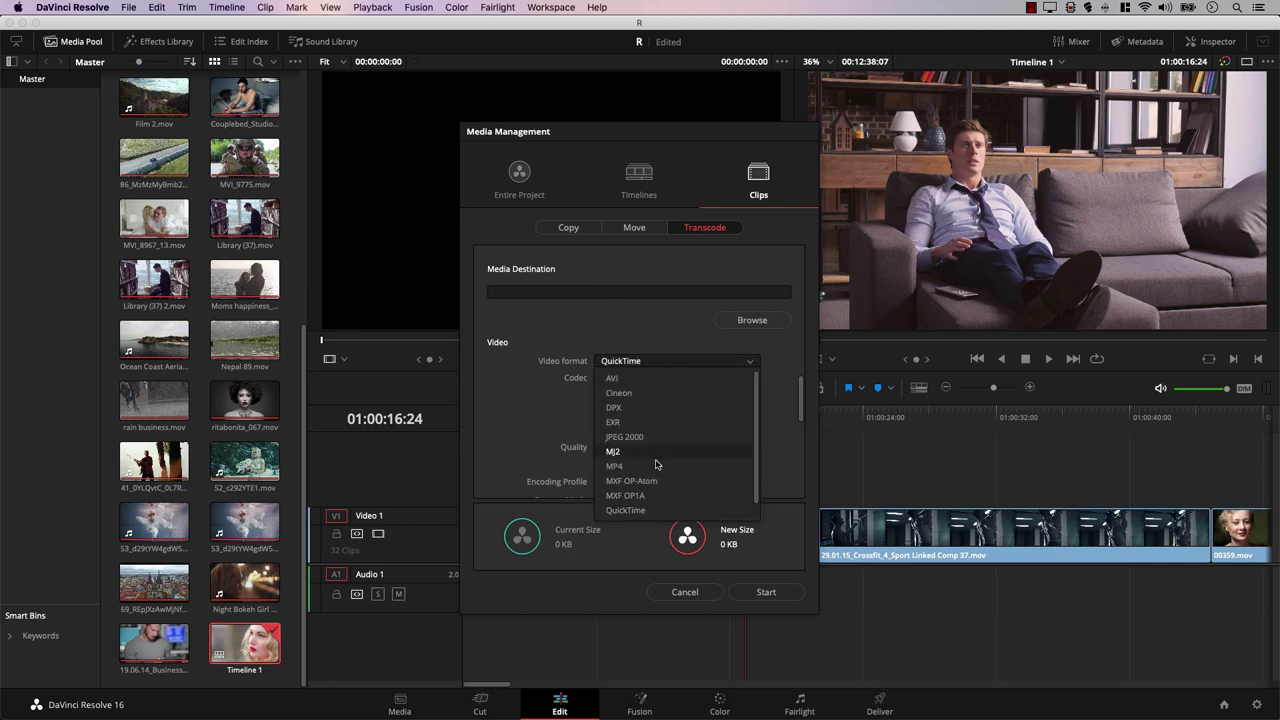
scroll(575, 438, down, 4)
scroll(575, 438, down, 5)
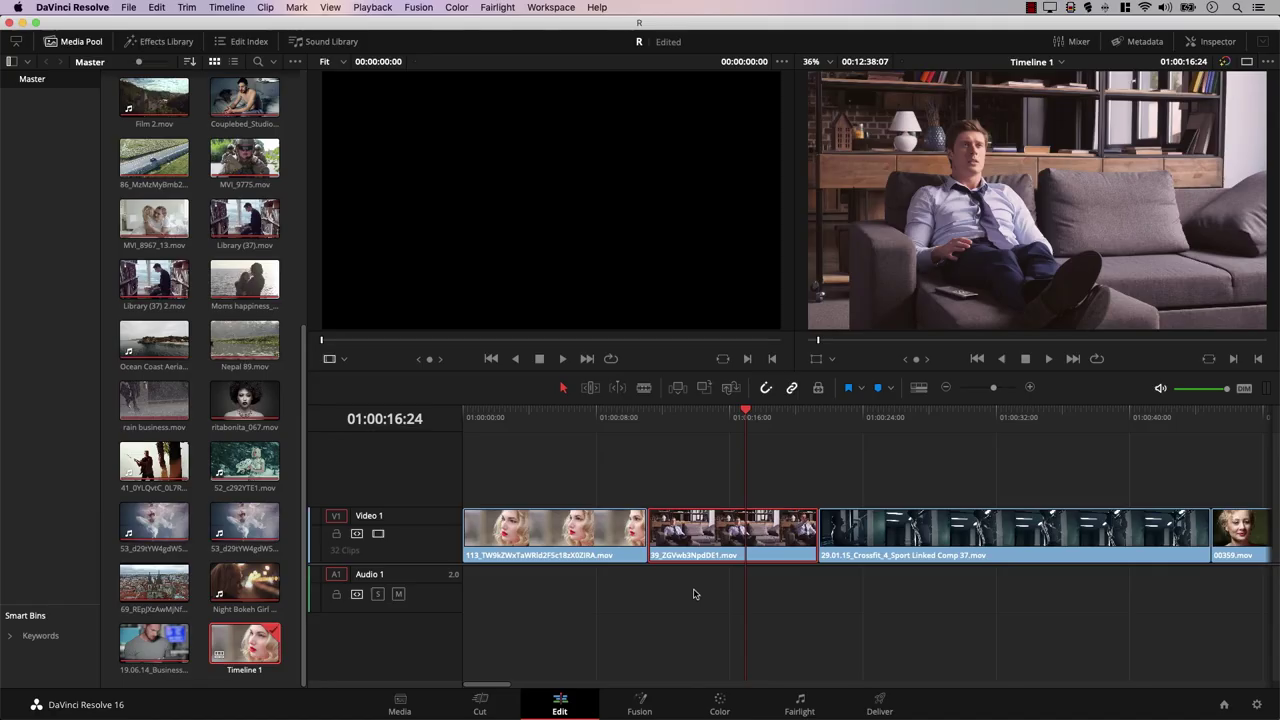
- Trim the start and end of the couch clip to leave about 3 seconds ending at 01:00:16:11
drag(671, 427, 736, 427)
key(shift+bracketleft)
key(shift+bracketright)
- Place the Moms happiness clip on a new Video 2 track and a Window generator directly before it
drag(250, 285, 822, 476)
click(158, 41)
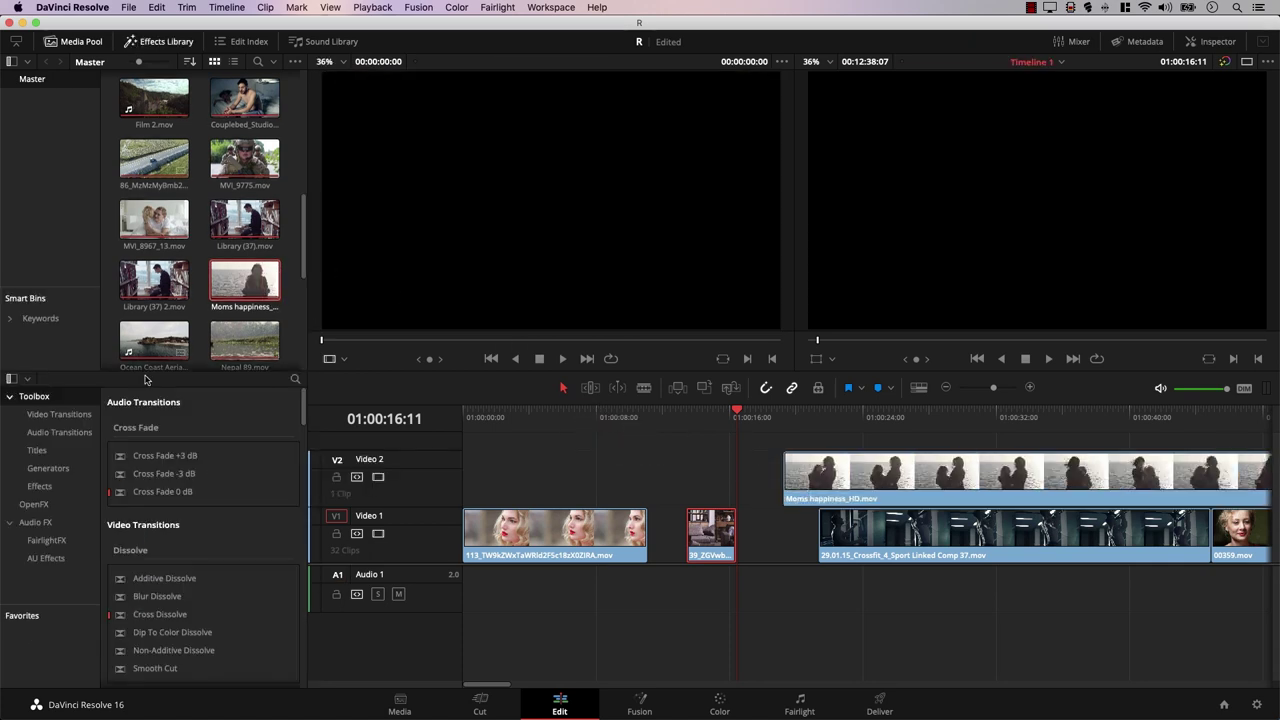
click(48, 468)
drag(165, 556, 710, 495)
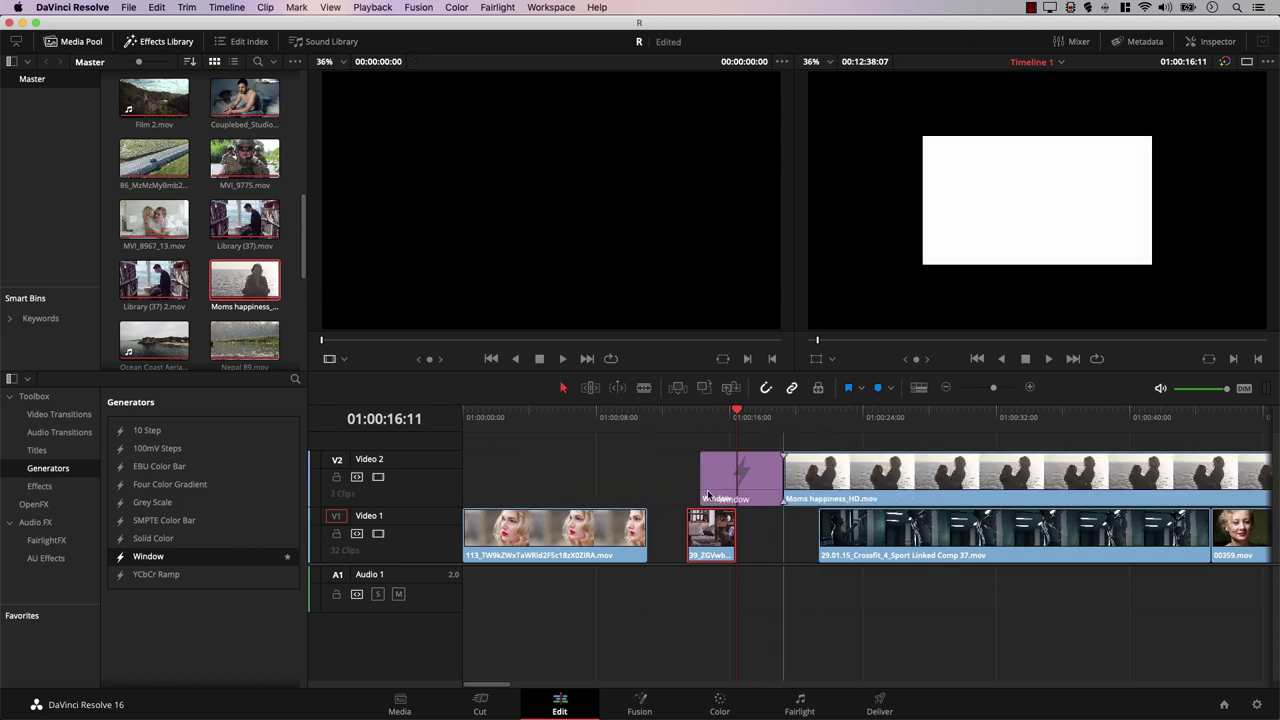
- Revert the timeline to the Remove clips state in the edit history
click(158, 8)
mouse_move(166, 48)
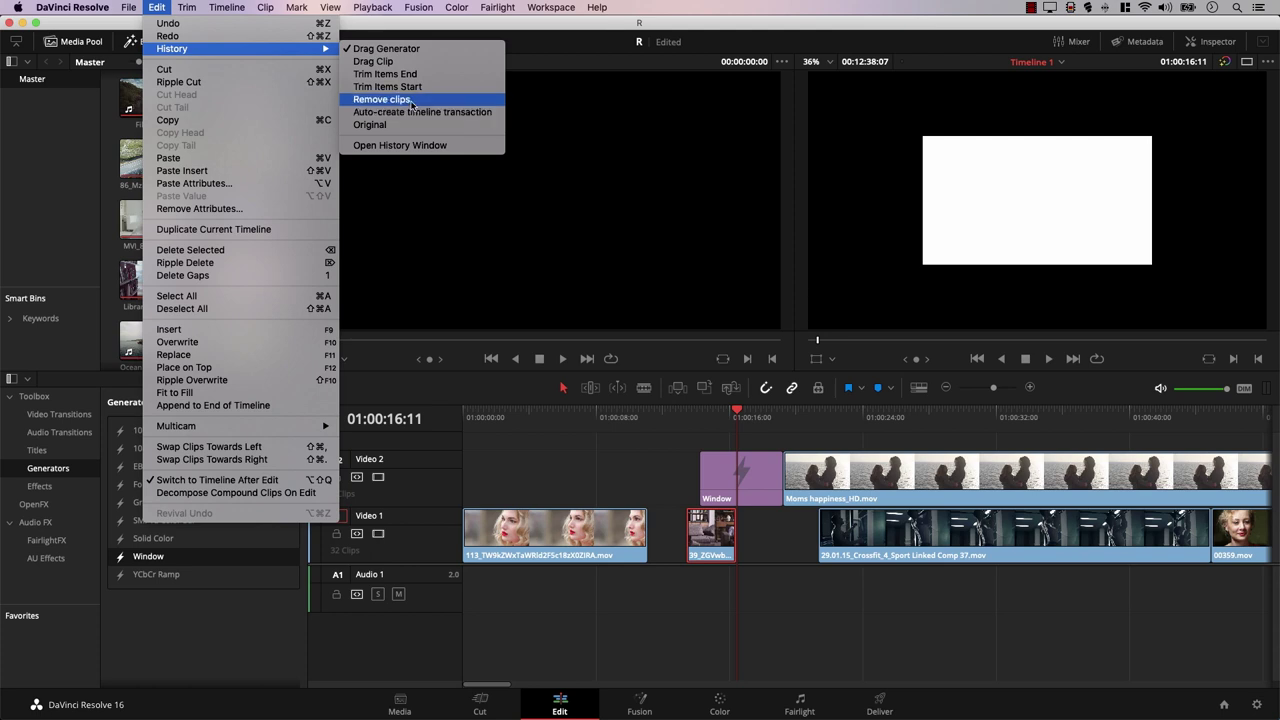
click(381, 99)
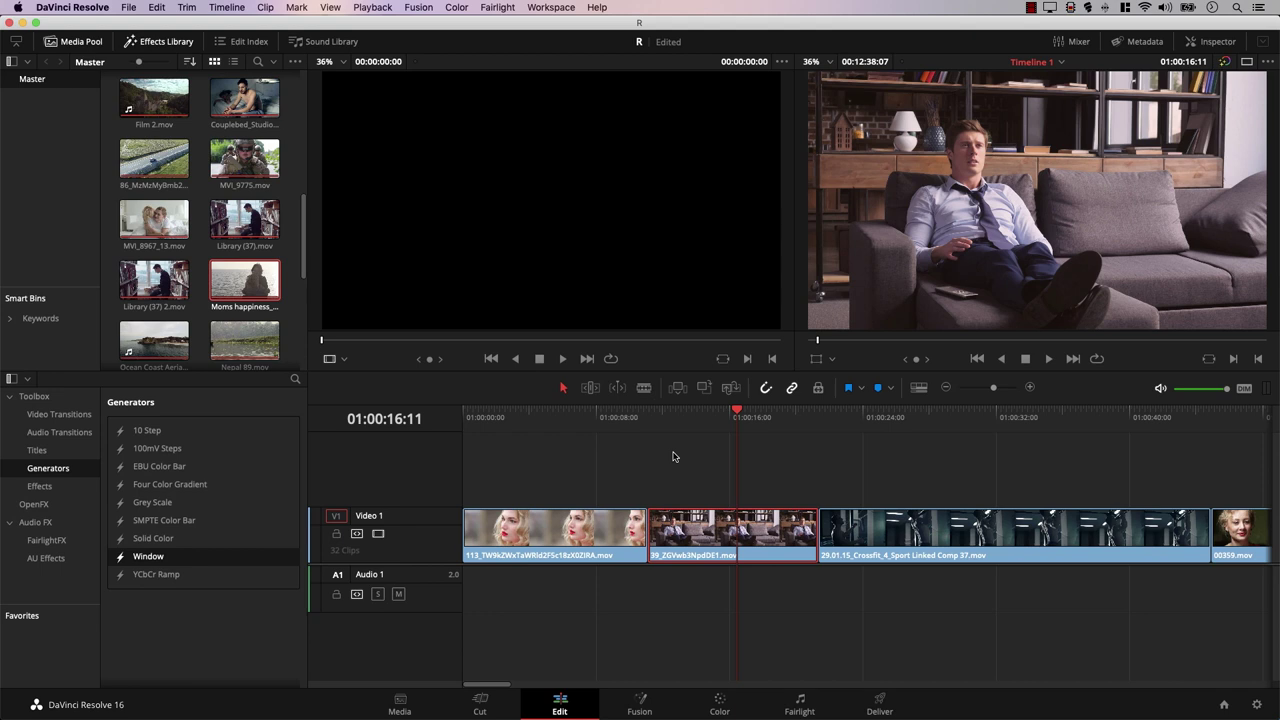
- Open the History window and step through Trim Items Start, Original, Drag Clip and Drag Generator, moving the window aside
click(160, 7)
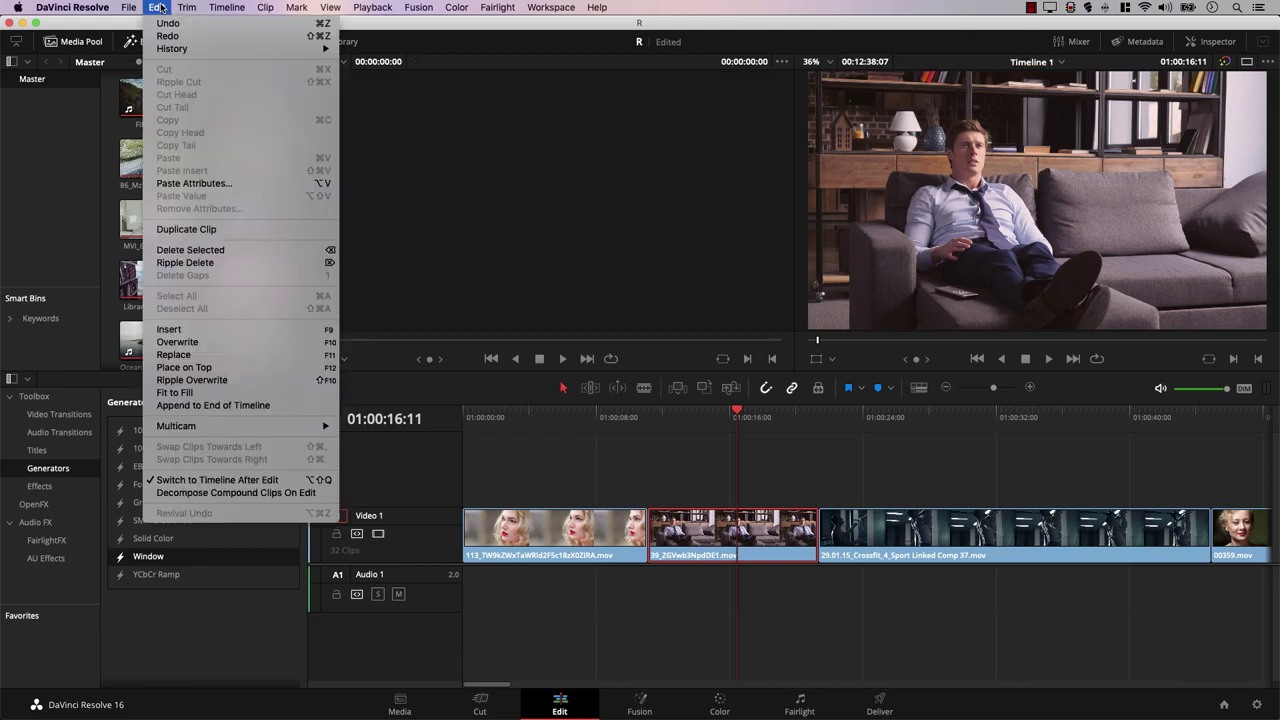
mouse_move(178, 50)
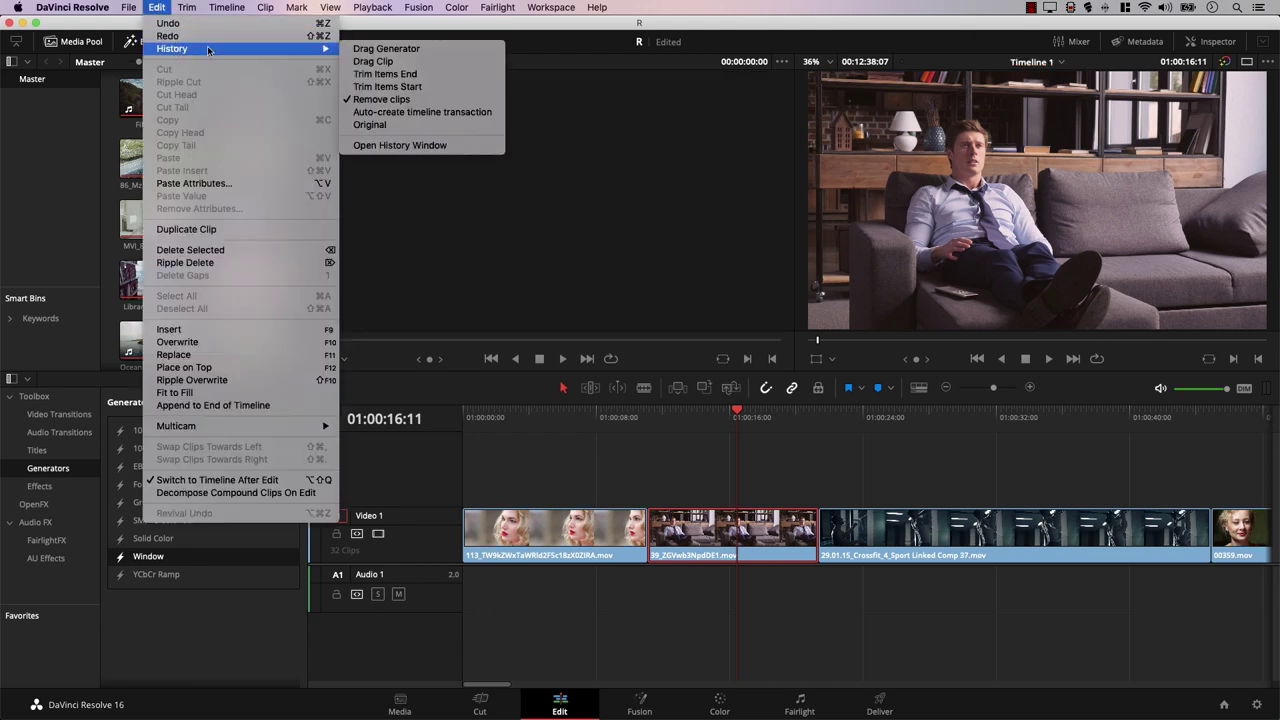
click(402, 148)
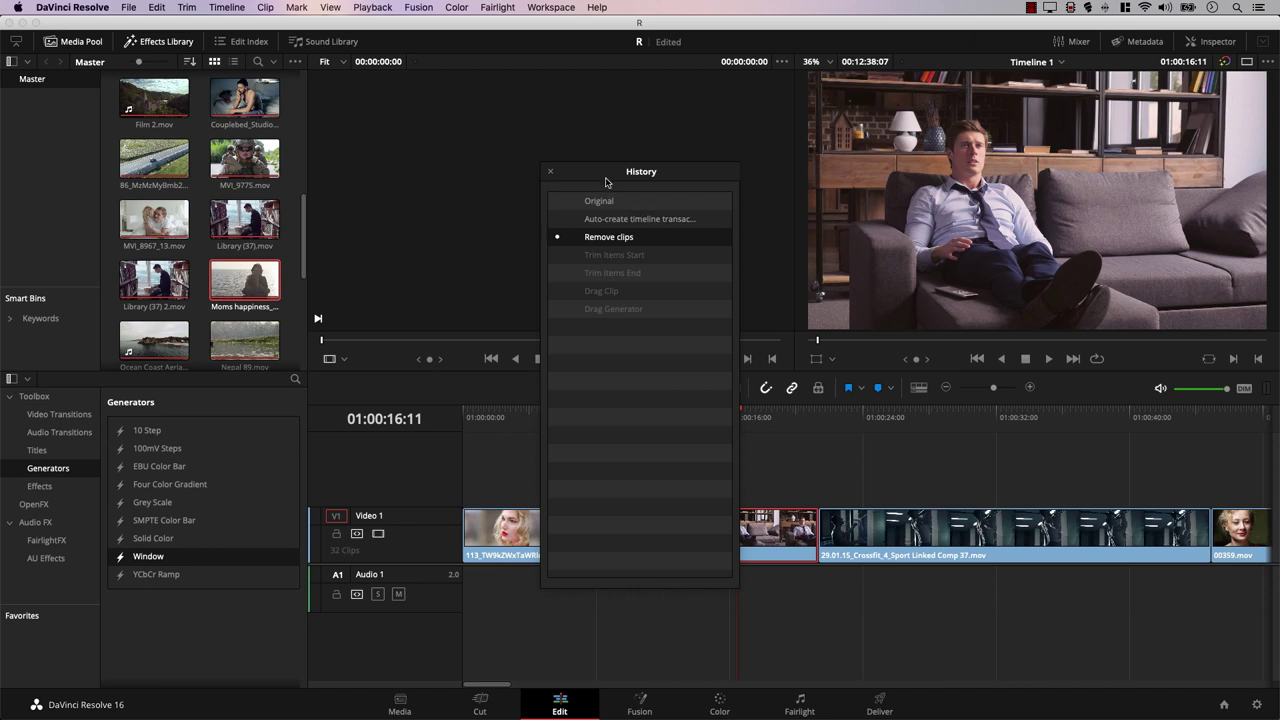
click(616, 250)
click(601, 201)
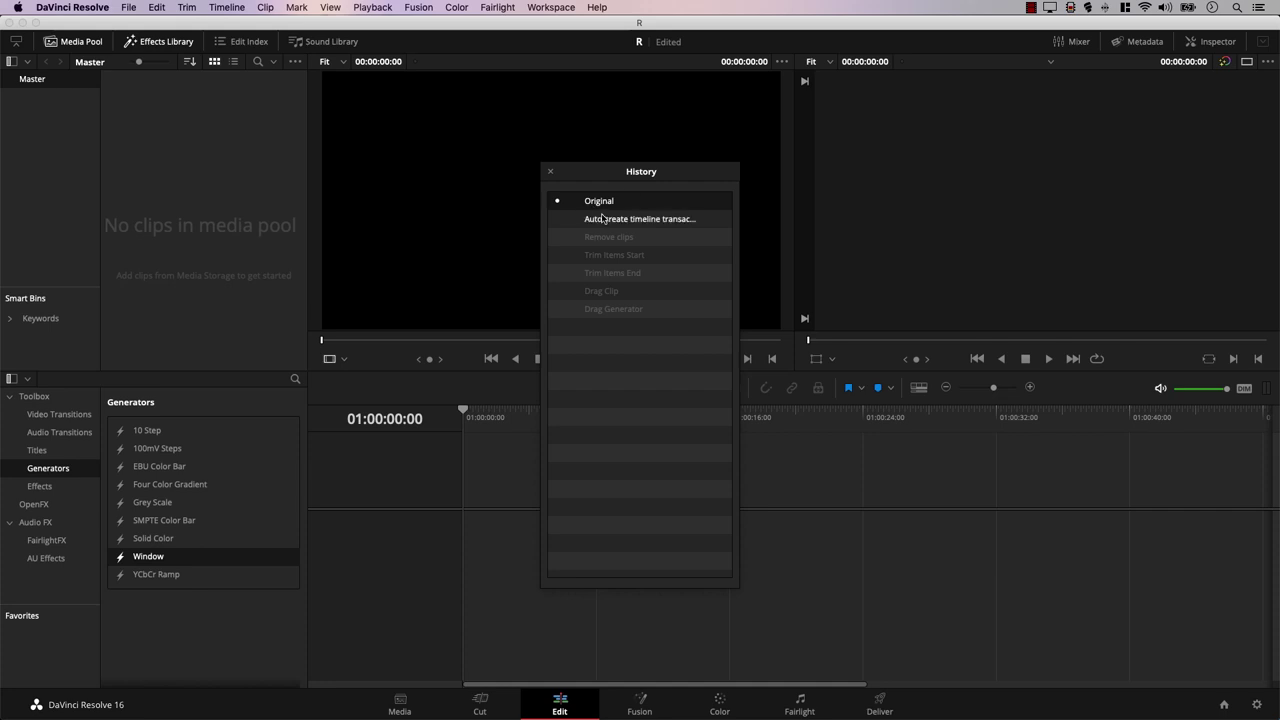
click(601, 291)
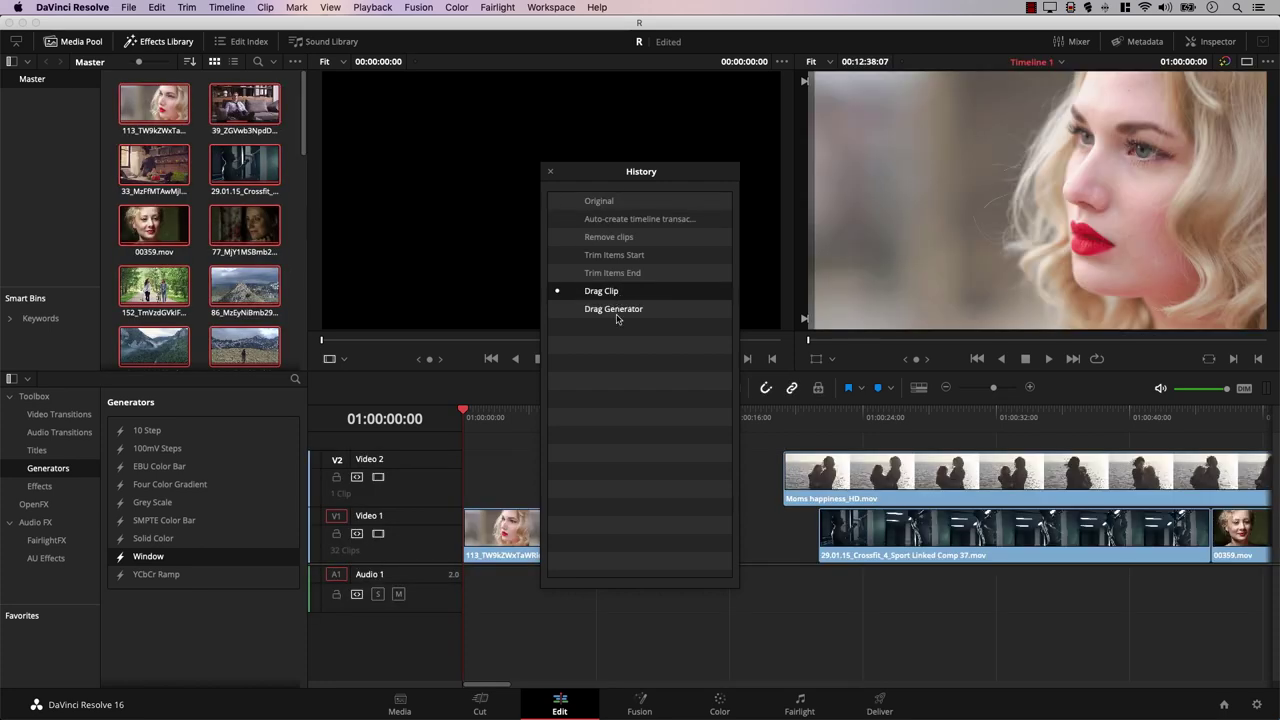
click(617, 310)
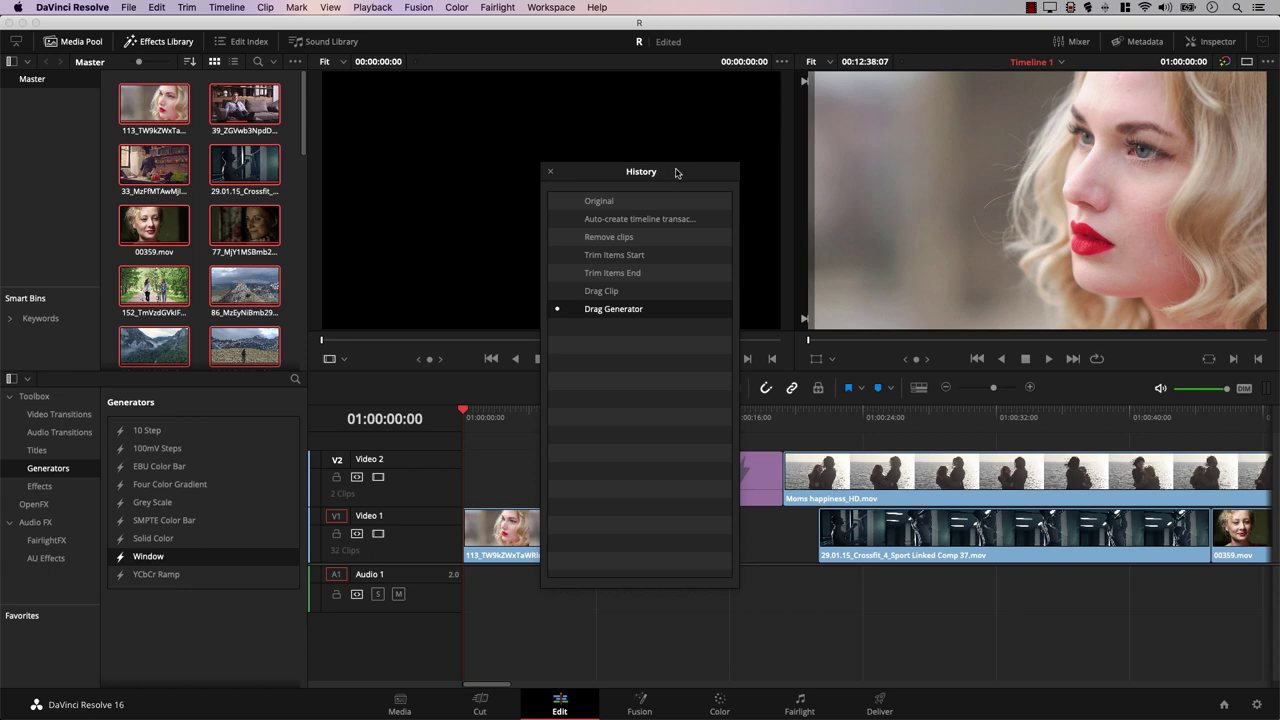
drag(676, 173, 444, 166)
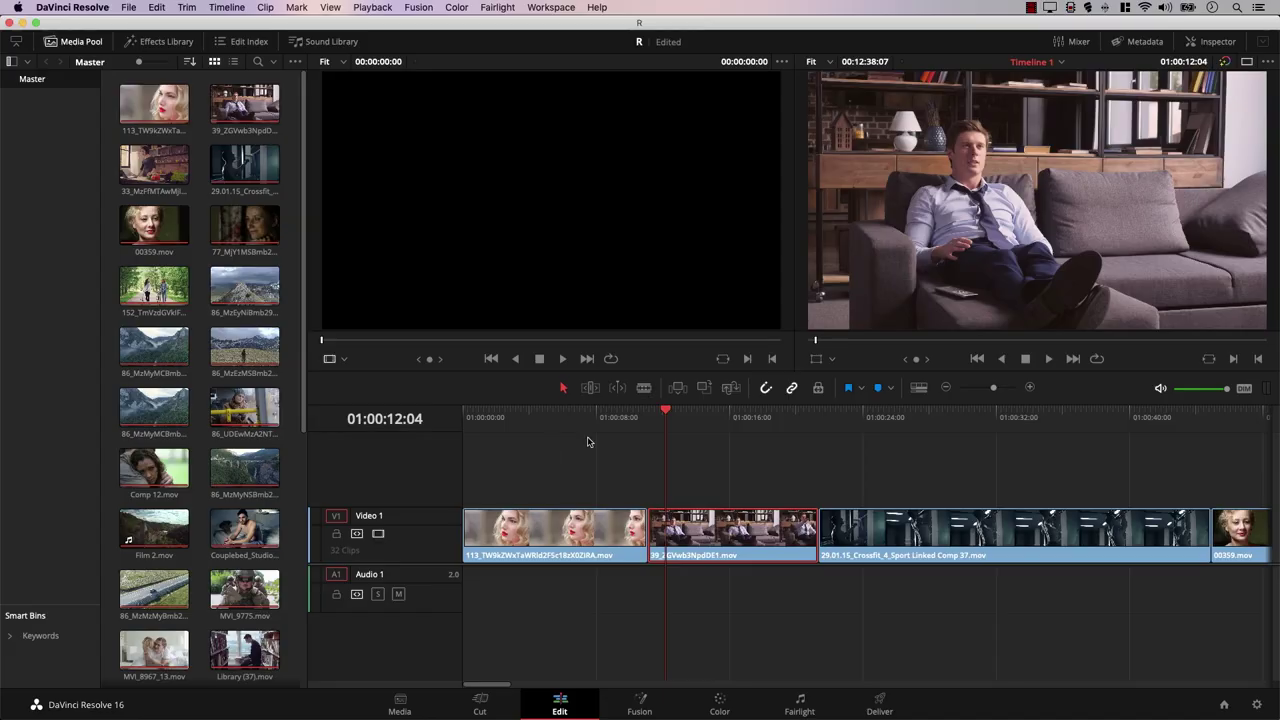
- Duplicate the current timeline and move the playhead in the copy to 01:00:14:22
drag(595, 420, 651, 437)
click(155, 7)
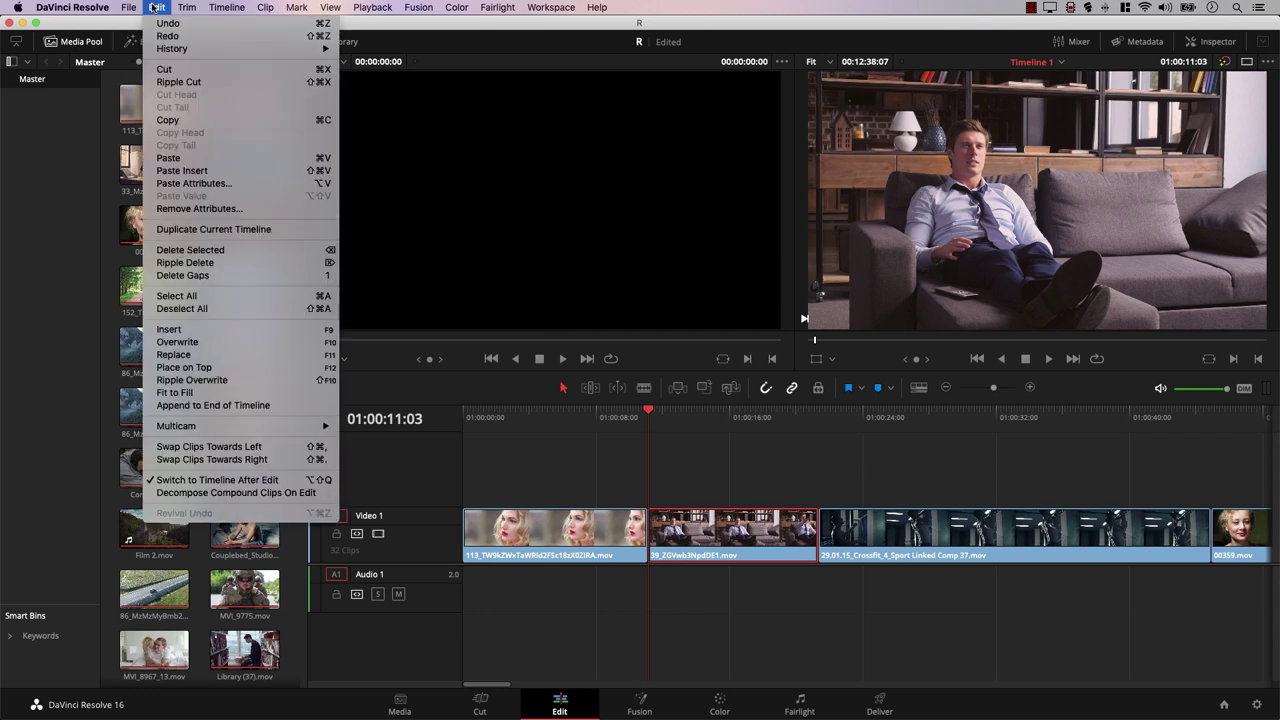
click(200, 234)
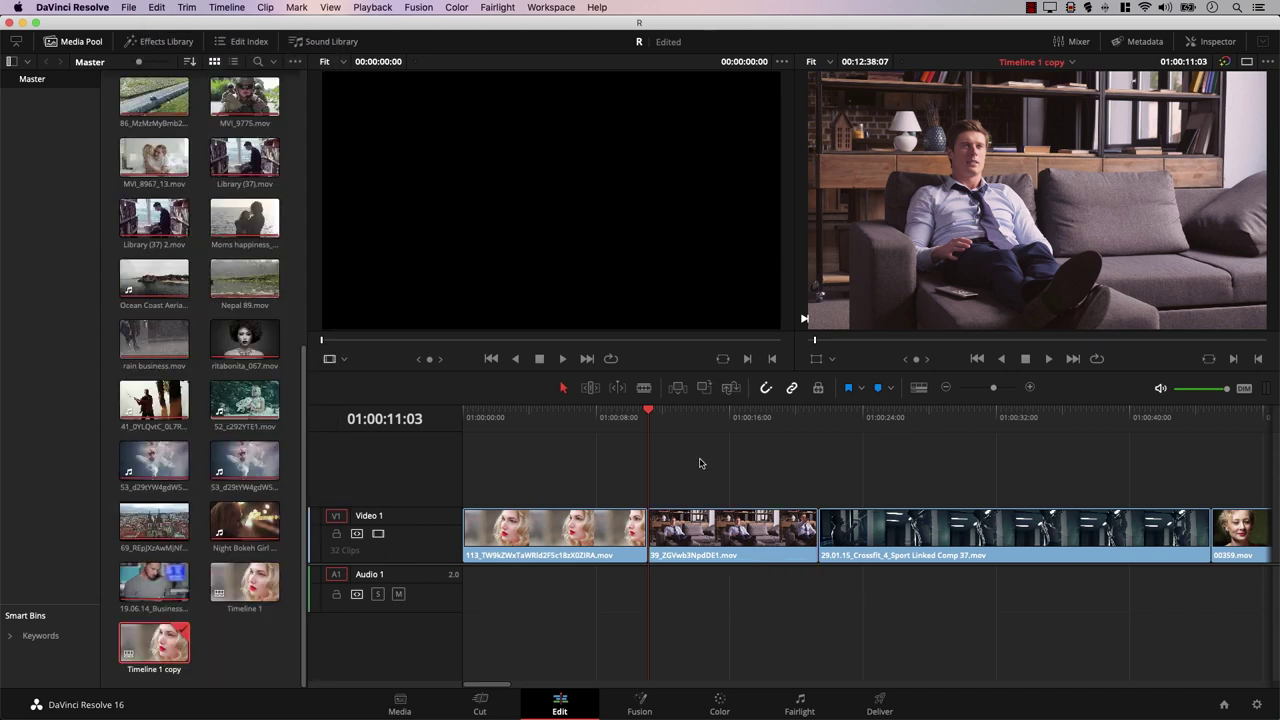
drag(658, 412, 712, 418)
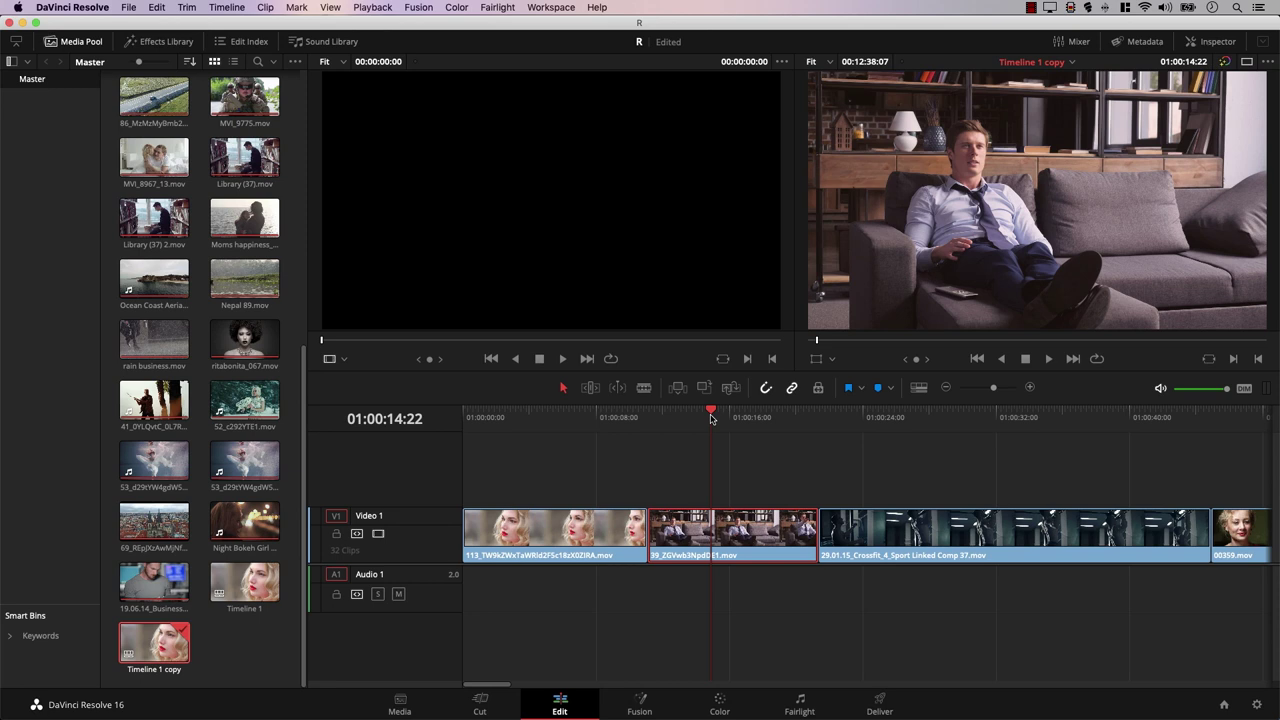
- Position the playhead at 01:00:30:16 in the Crossfit clip and fade the clip in up to the playhead
drag(711, 418, 910, 497)
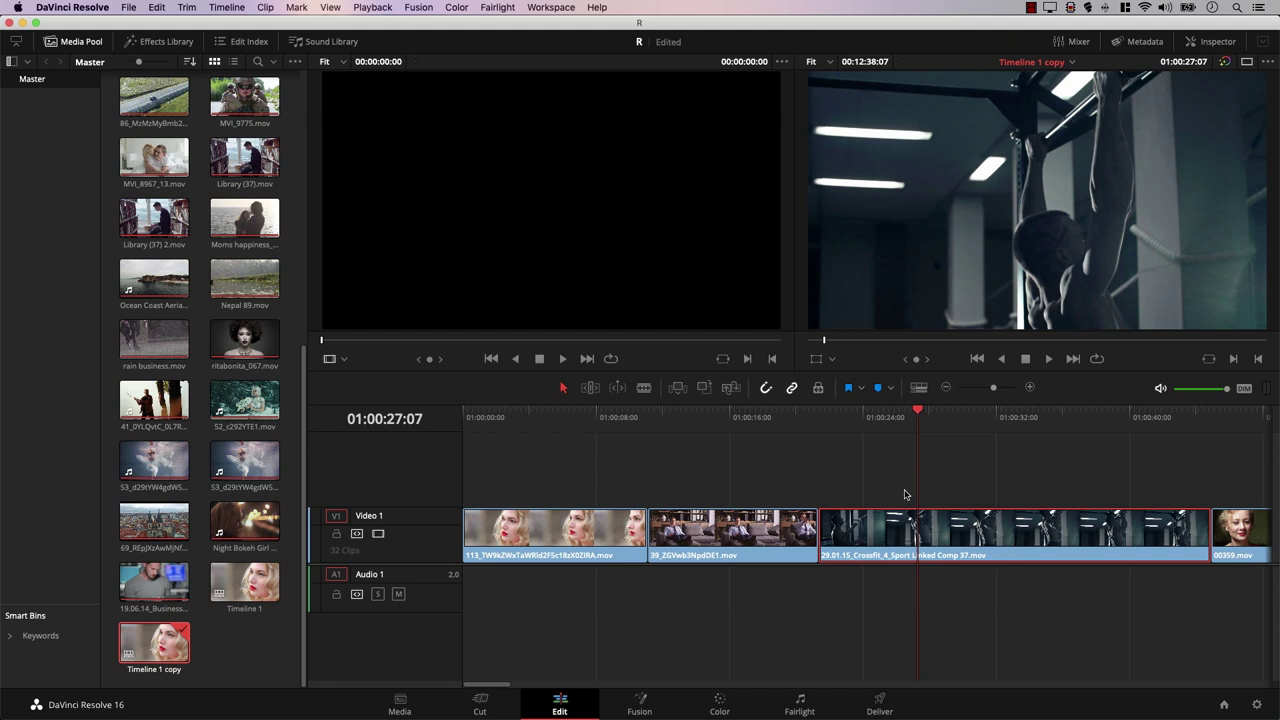
drag(840, 418, 940, 412)
drag(821, 515, 976, 513)
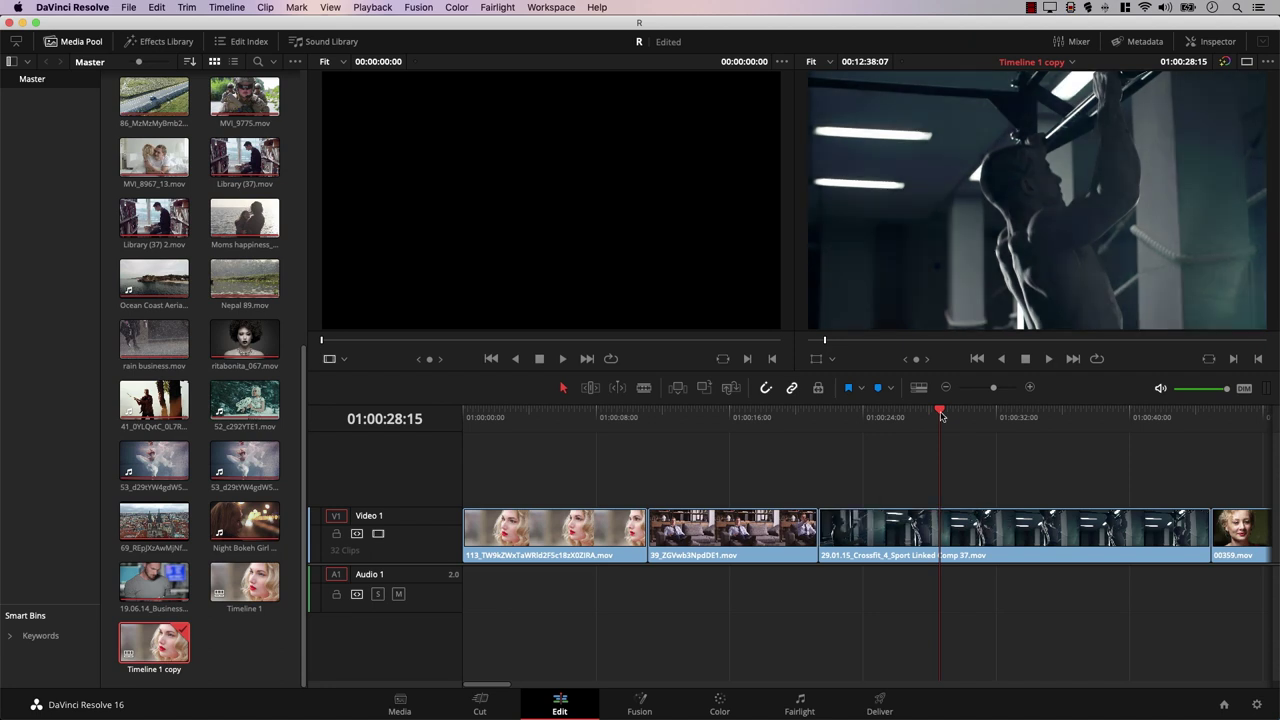
click(941, 416)
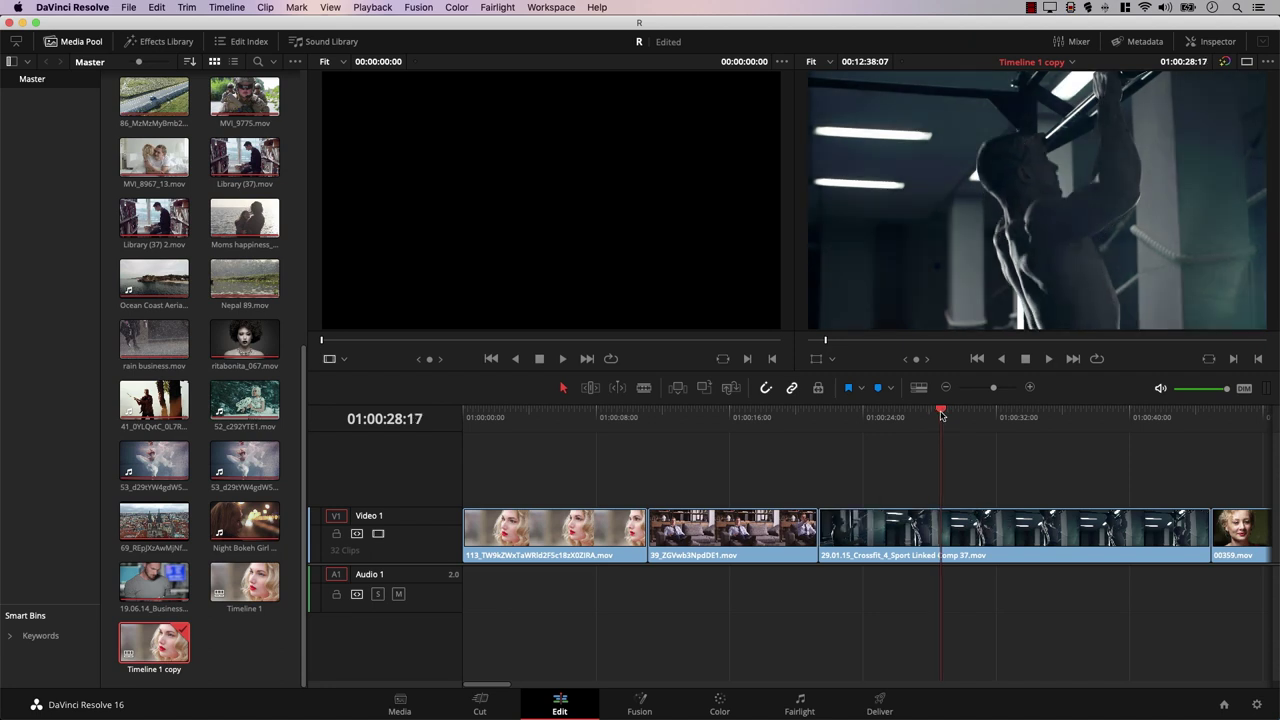
key(space)
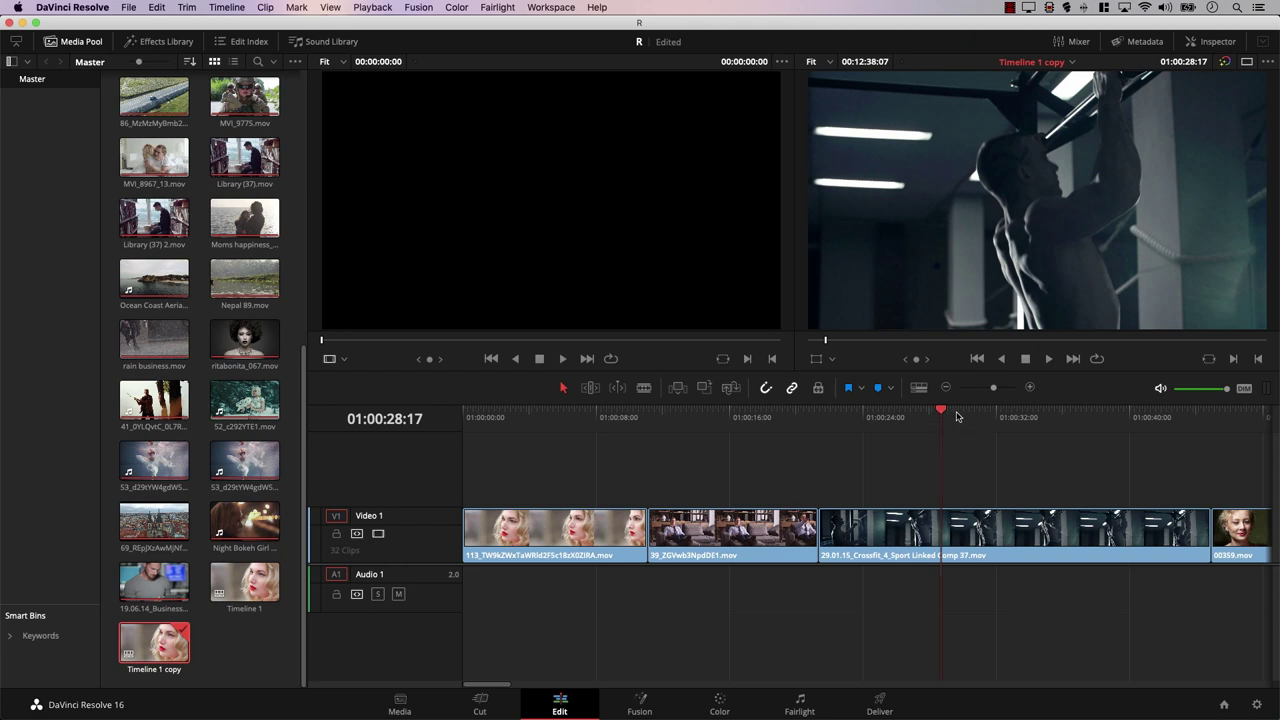
click(187, 8)
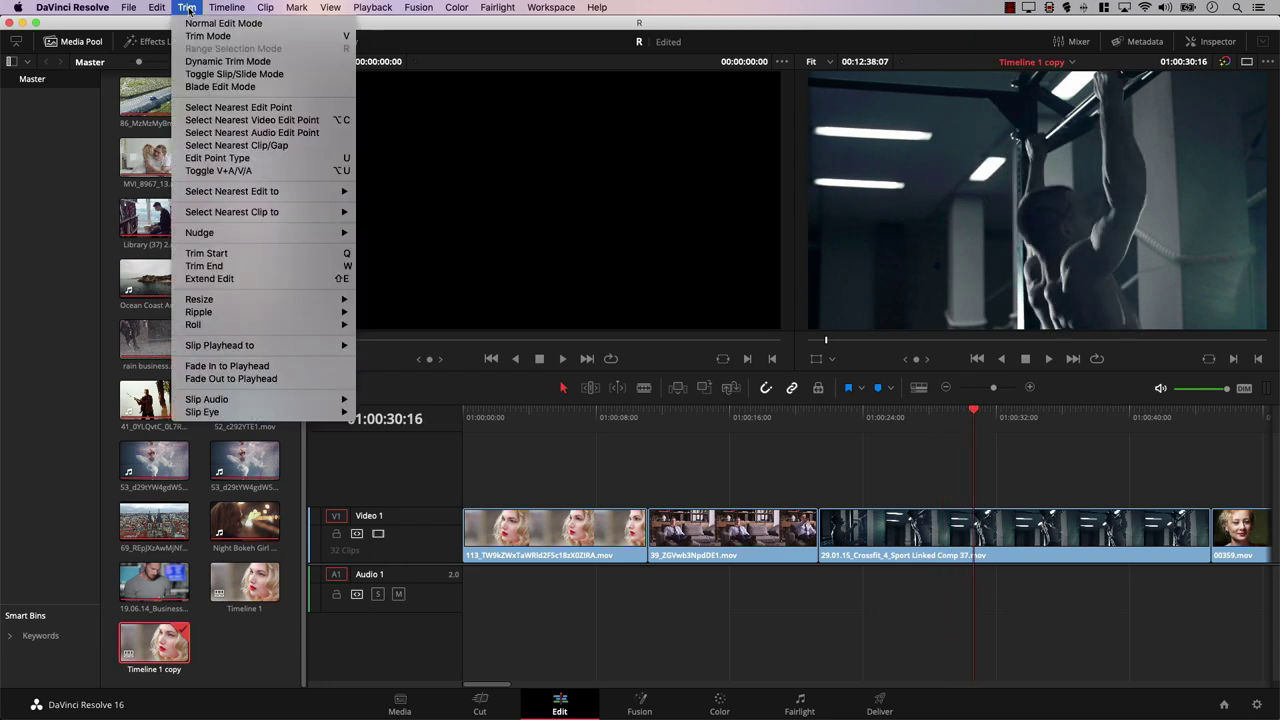
click(266, 370)
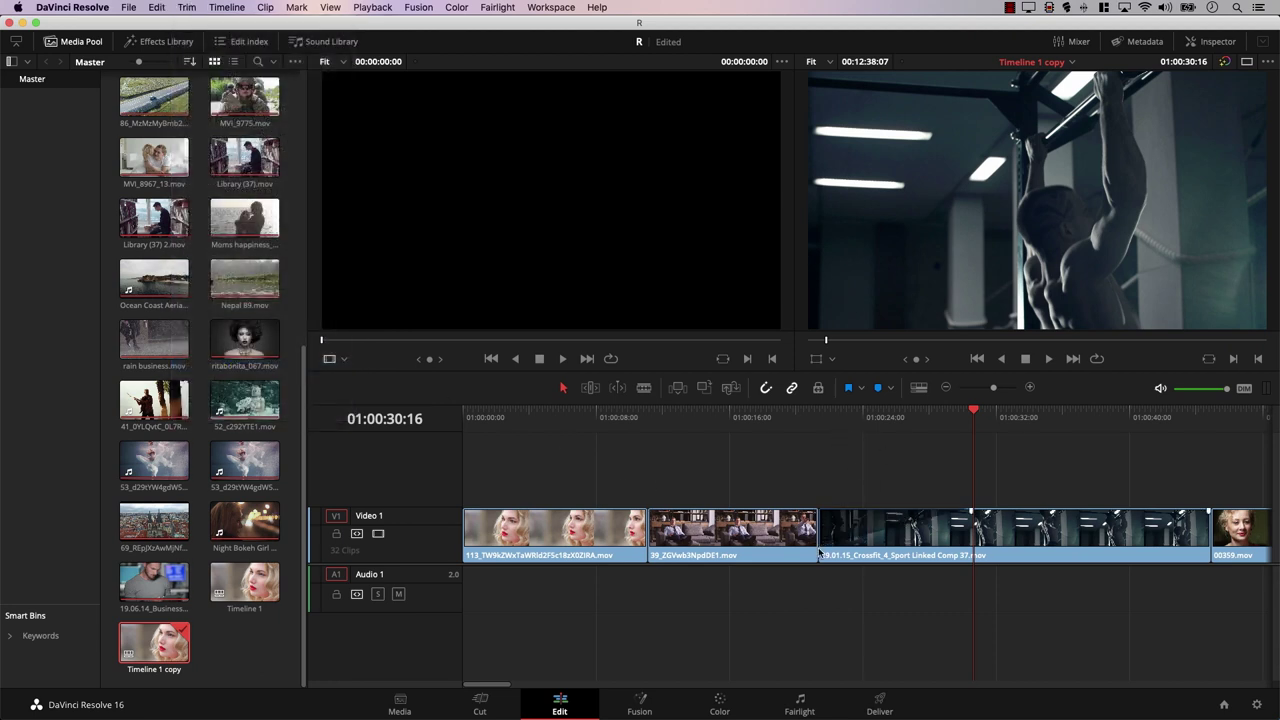
click(965, 448)
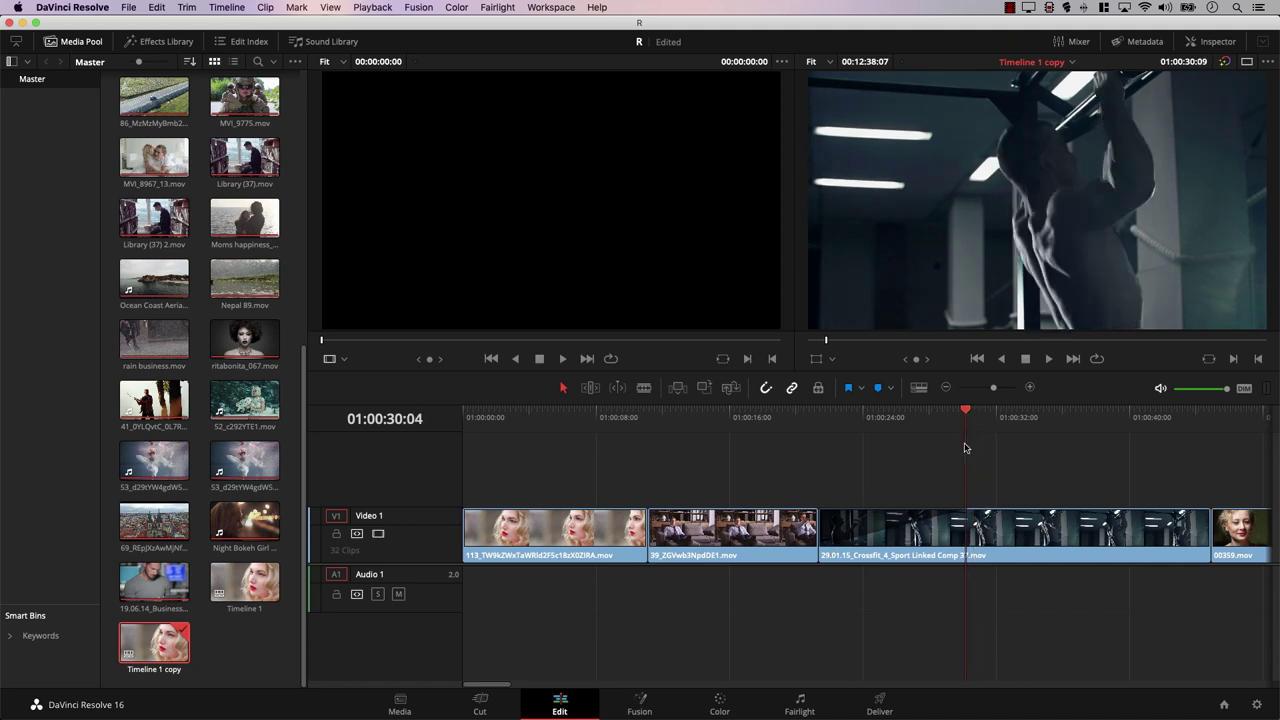
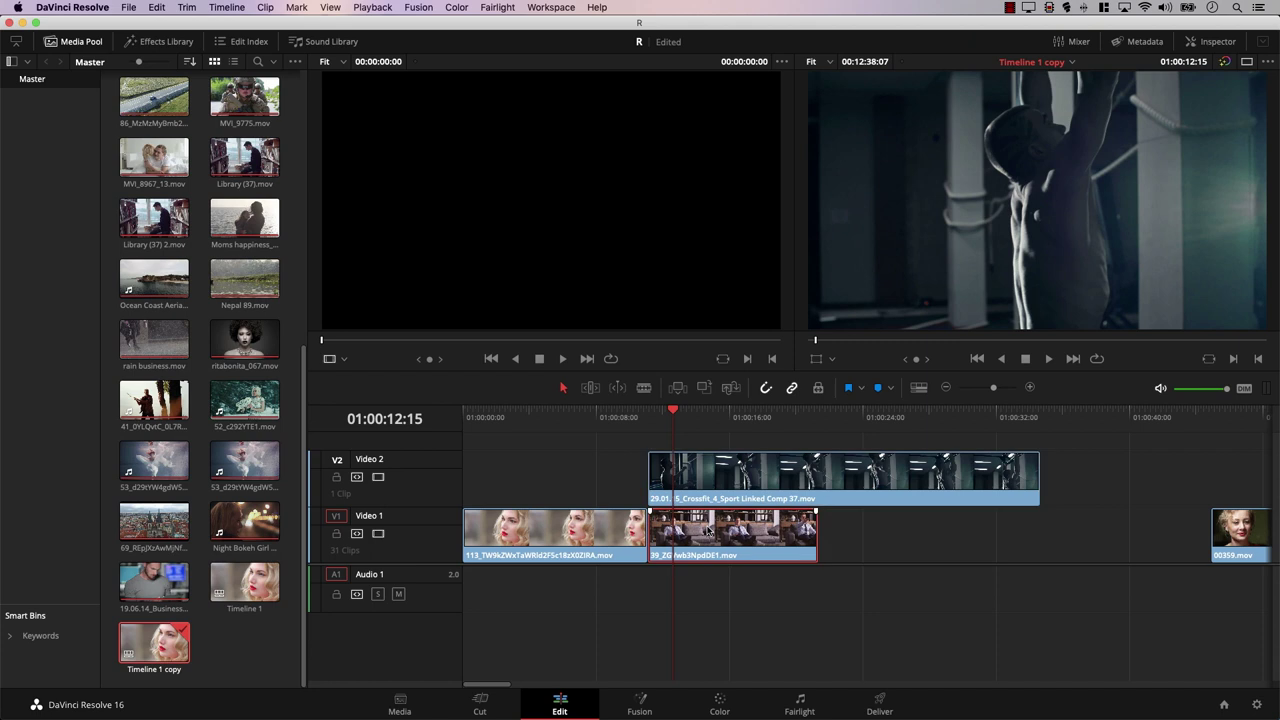
- Clean up the video tracks by flattening the unused clips, with the playhead at 01:00:15:15
drag(657, 419, 728, 413)
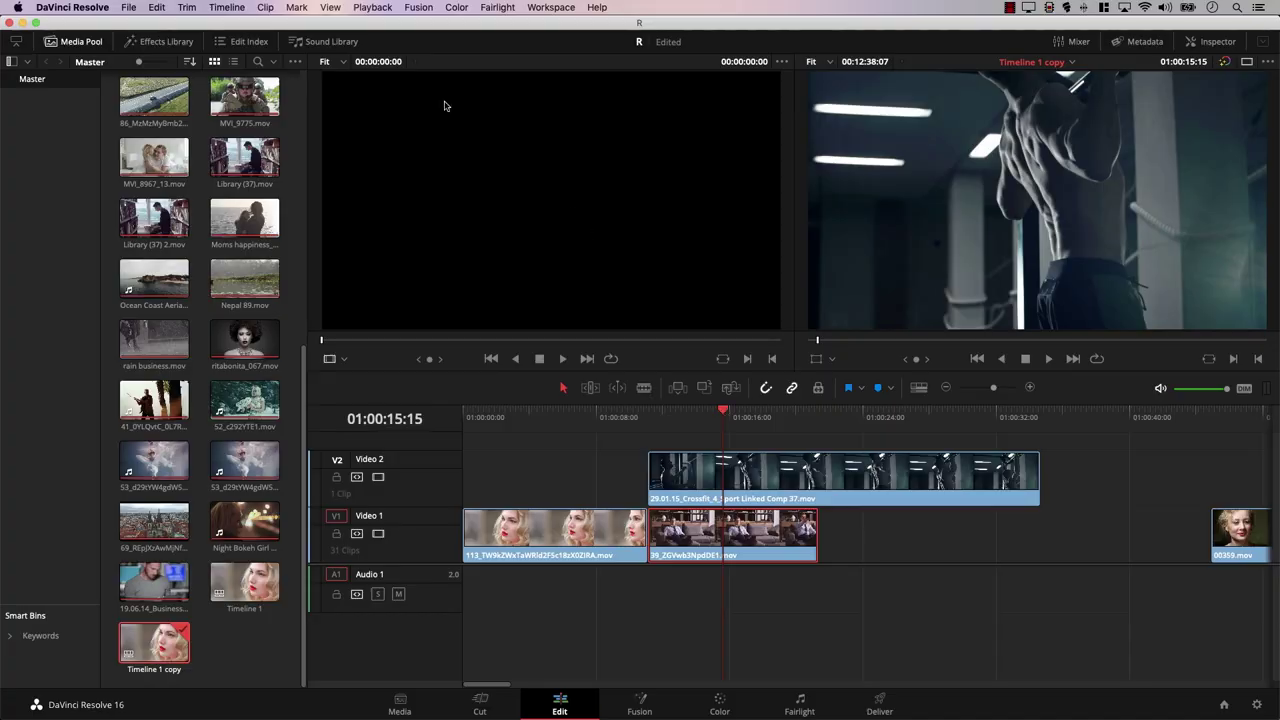
click(227, 7)
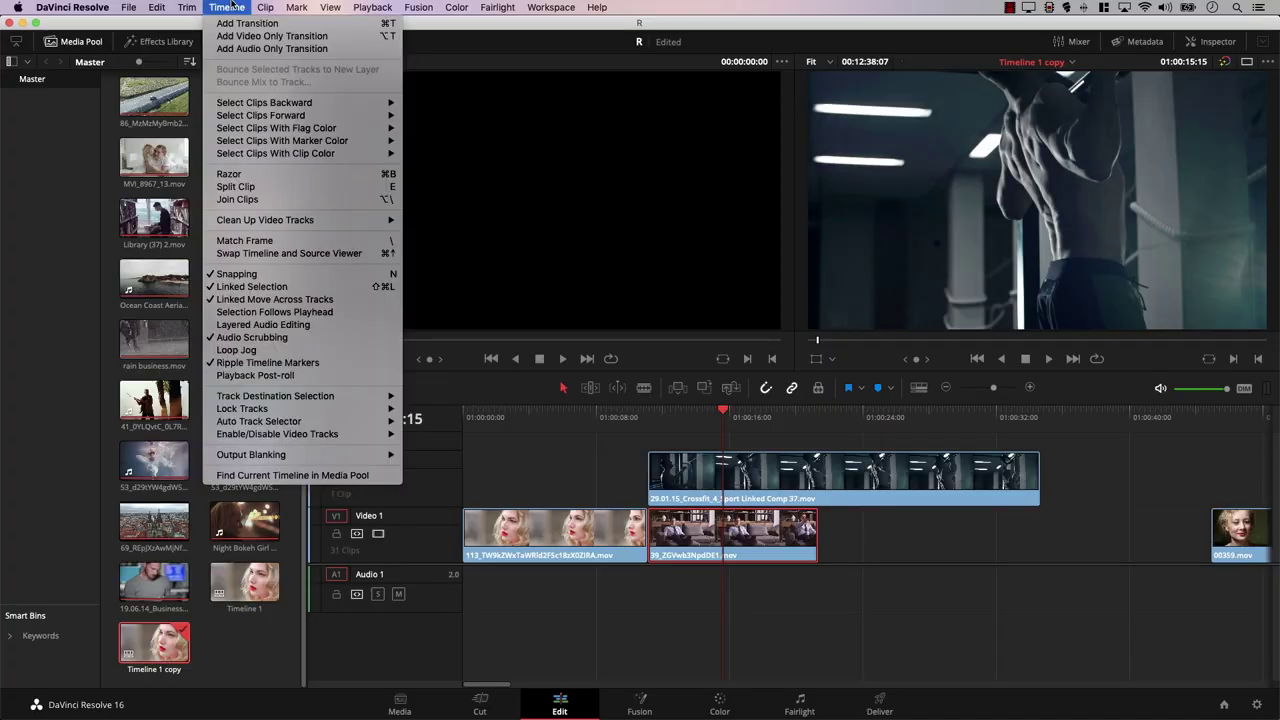
mouse_move(260, 220)
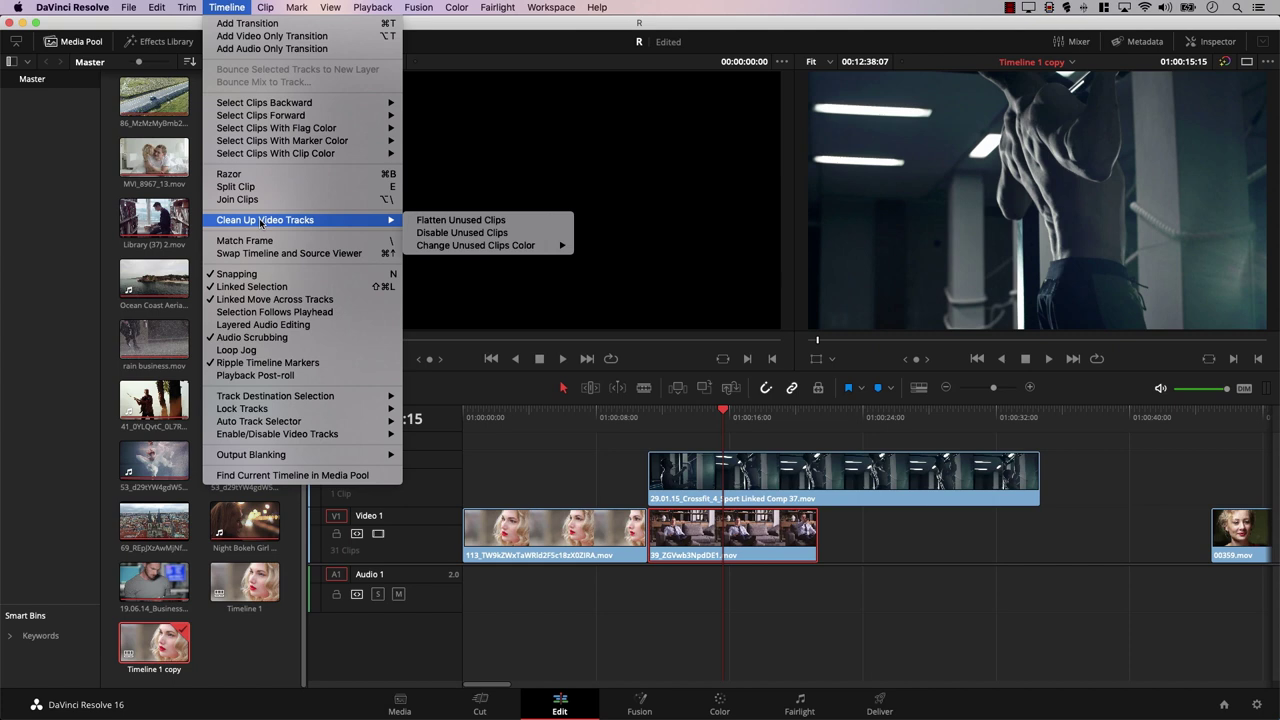
click(434, 220)
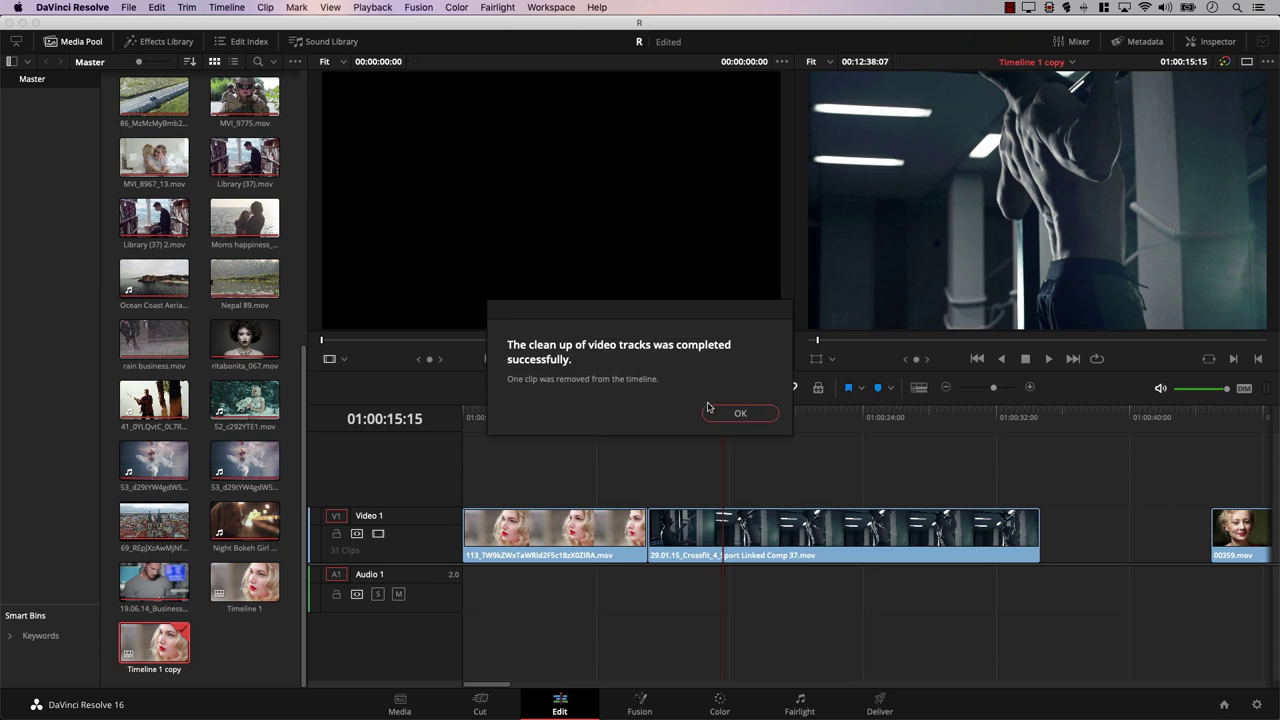
click(733, 414)
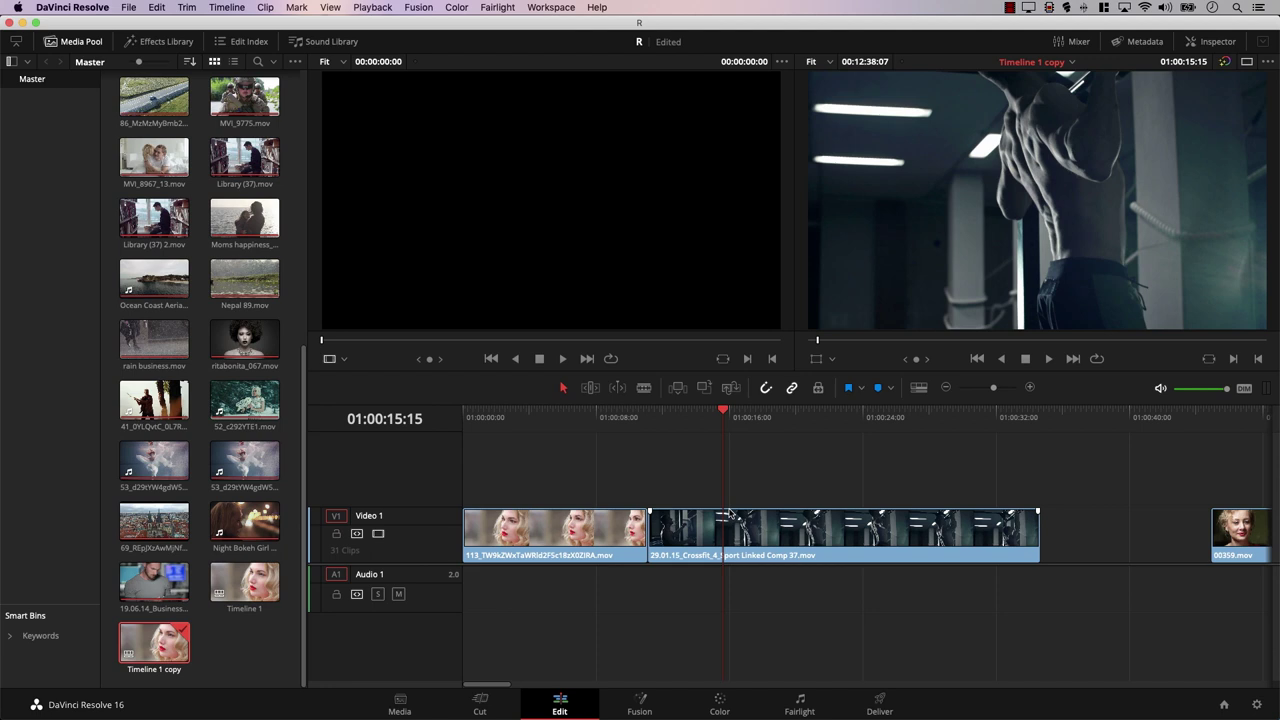
- Undo the flattening and change the color of the unused clips on the video tracks to Orange
click(709, 542)
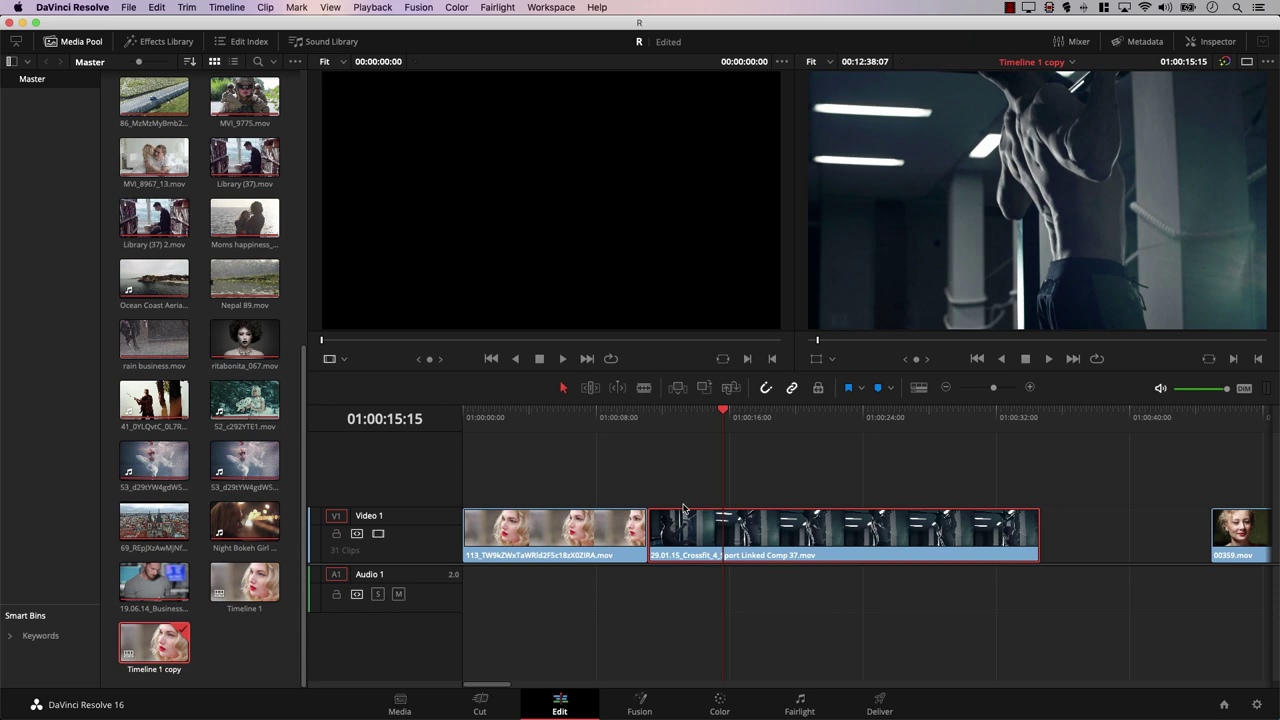
key(super+z)
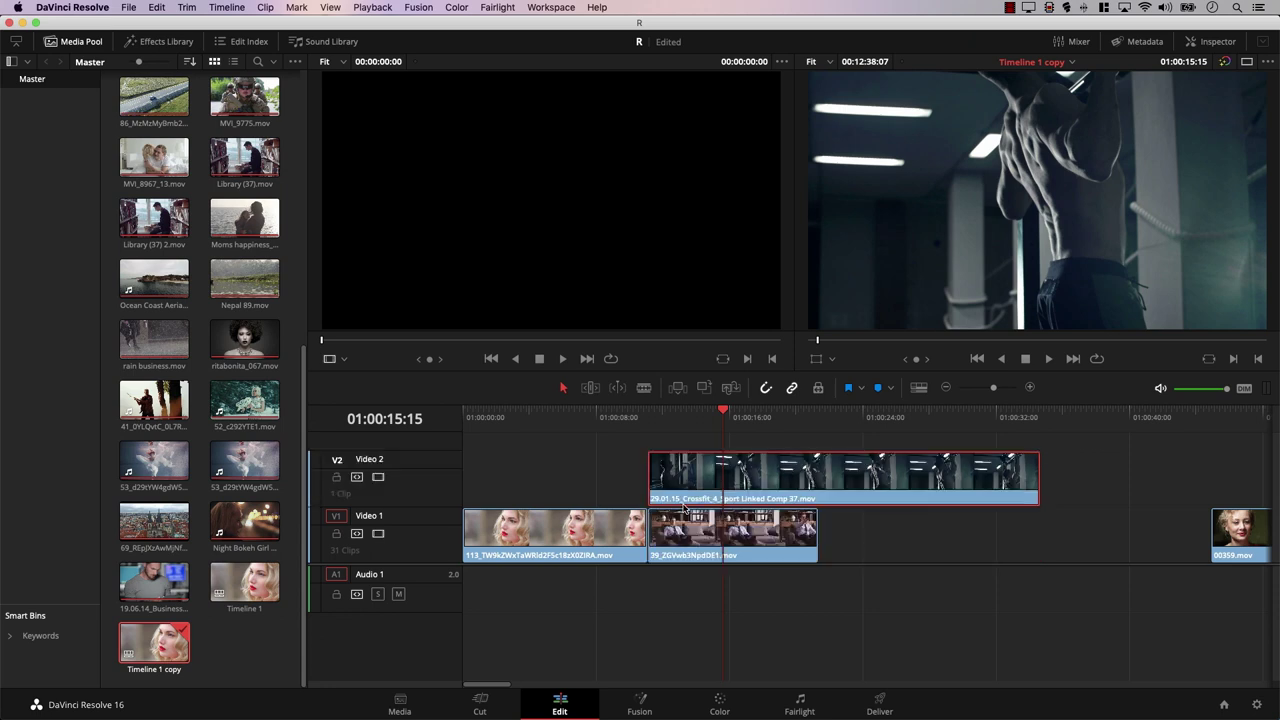
click(243, 10)
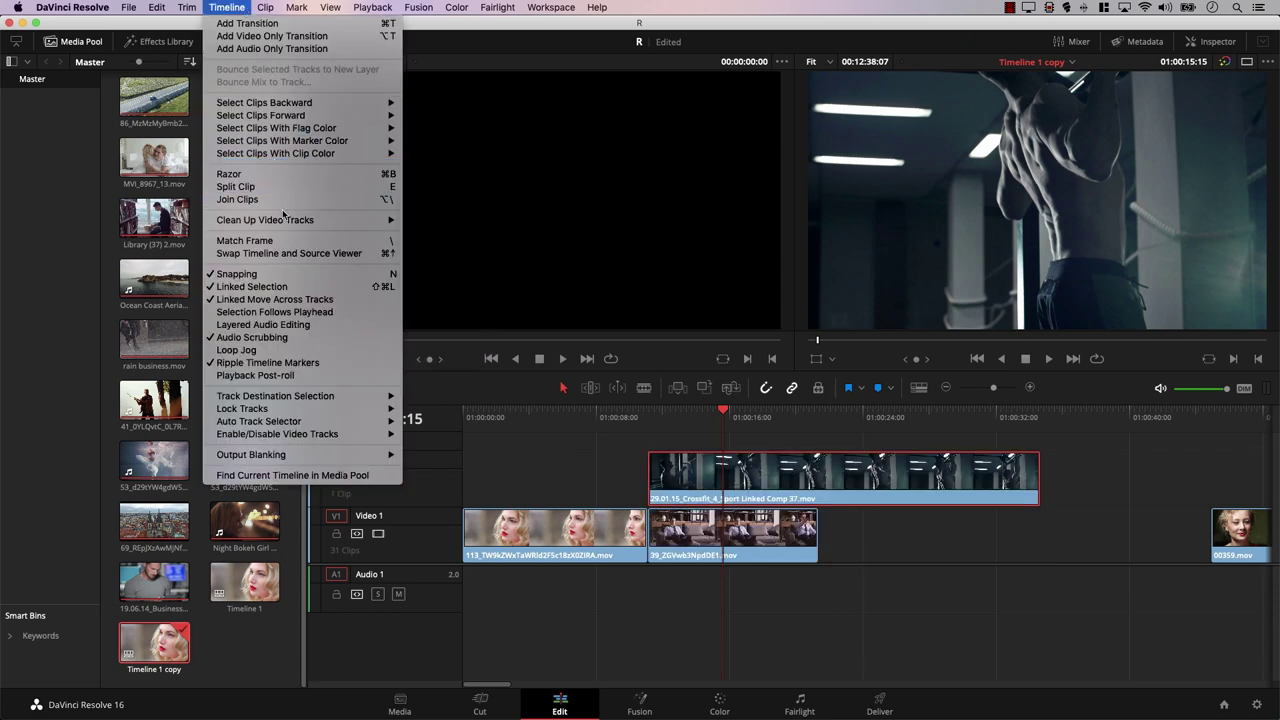
mouse_move(281, 225)
mouse_move(427, 251)
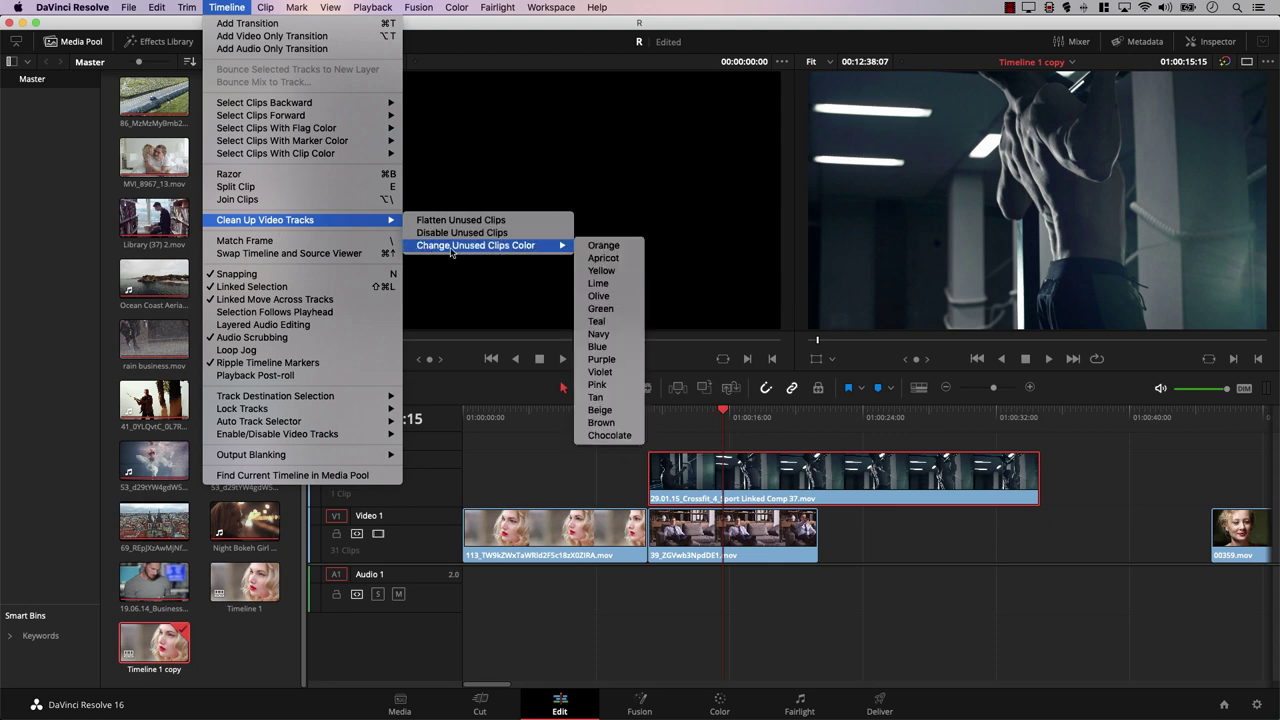
click(604, 246)
click(736, 412)
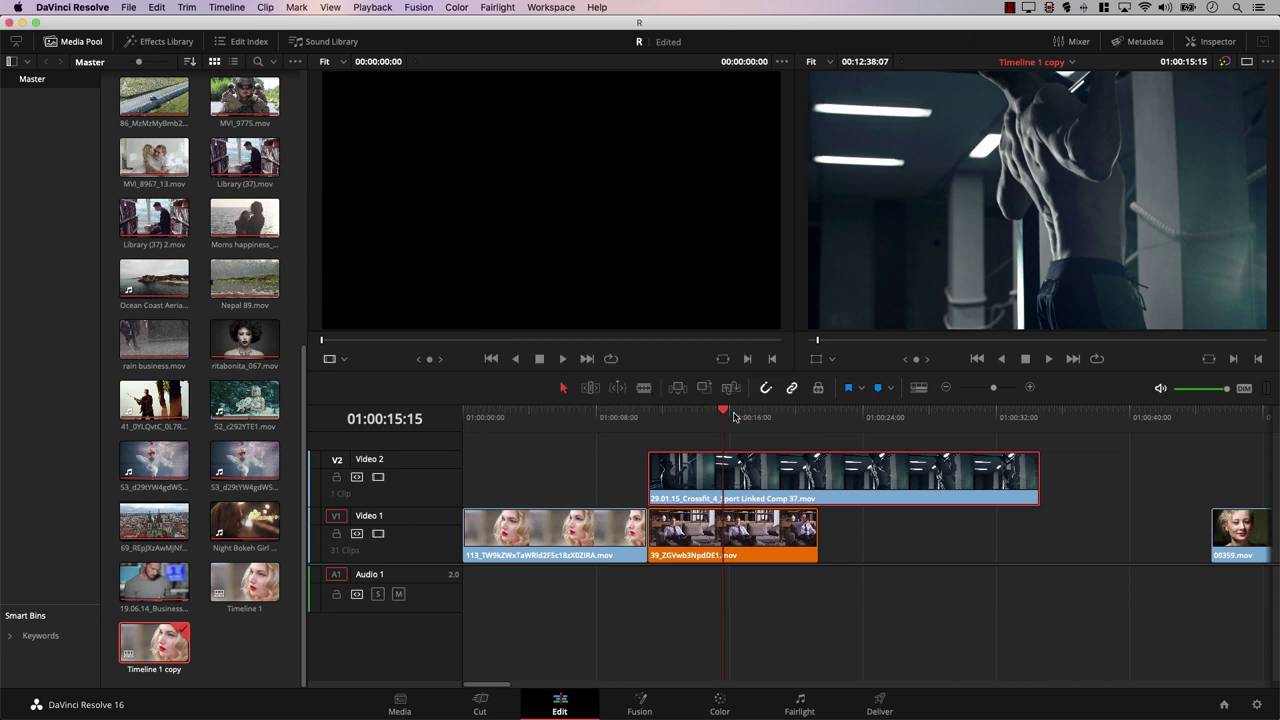
click(755, 513)
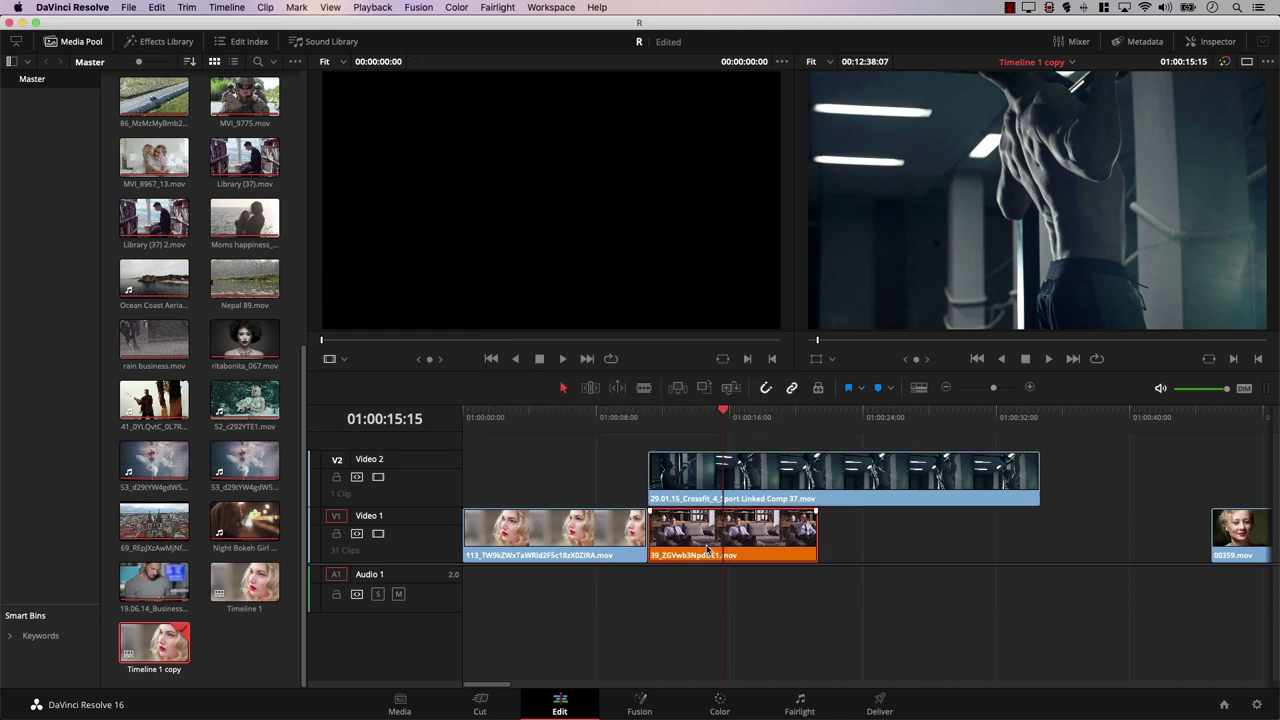
mouse_move(742, 417)
mouse_down()
mouse_move(676, 417)
mouse_move(724, 417)
mouse_up()
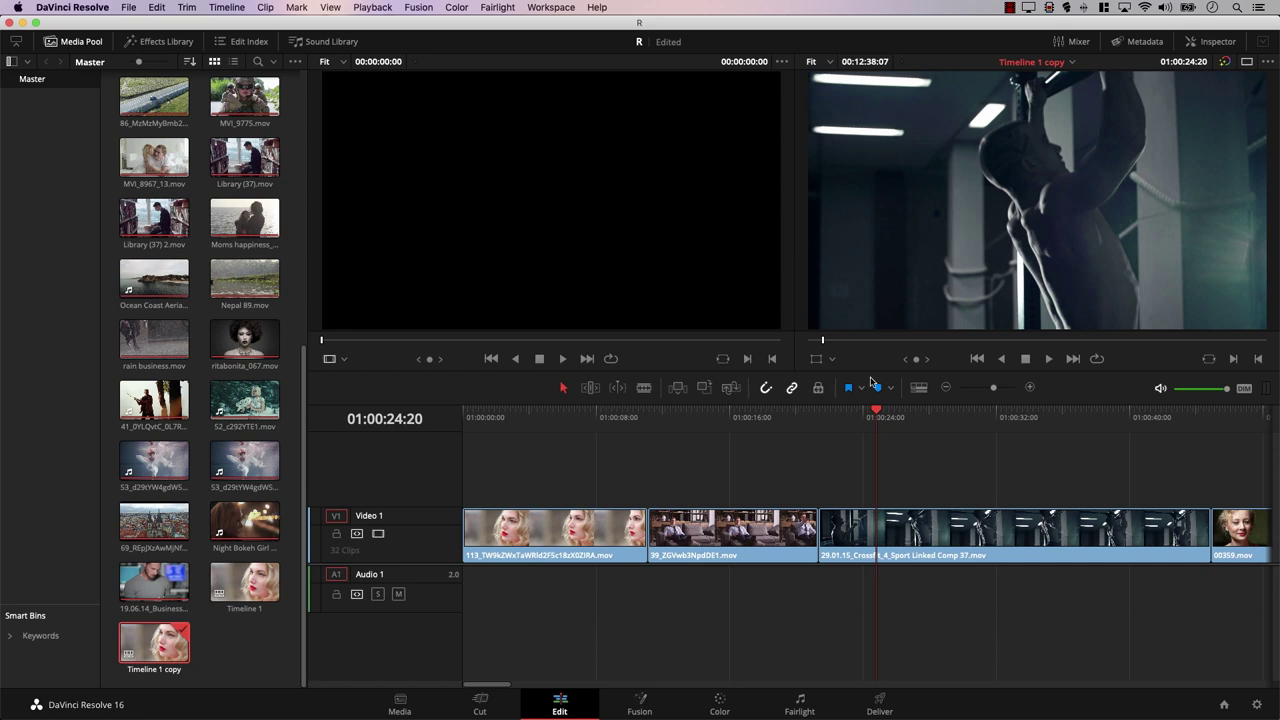
- Add timeline markers at 01:00:24:20 and 01:00:07:17
click(878, 387)
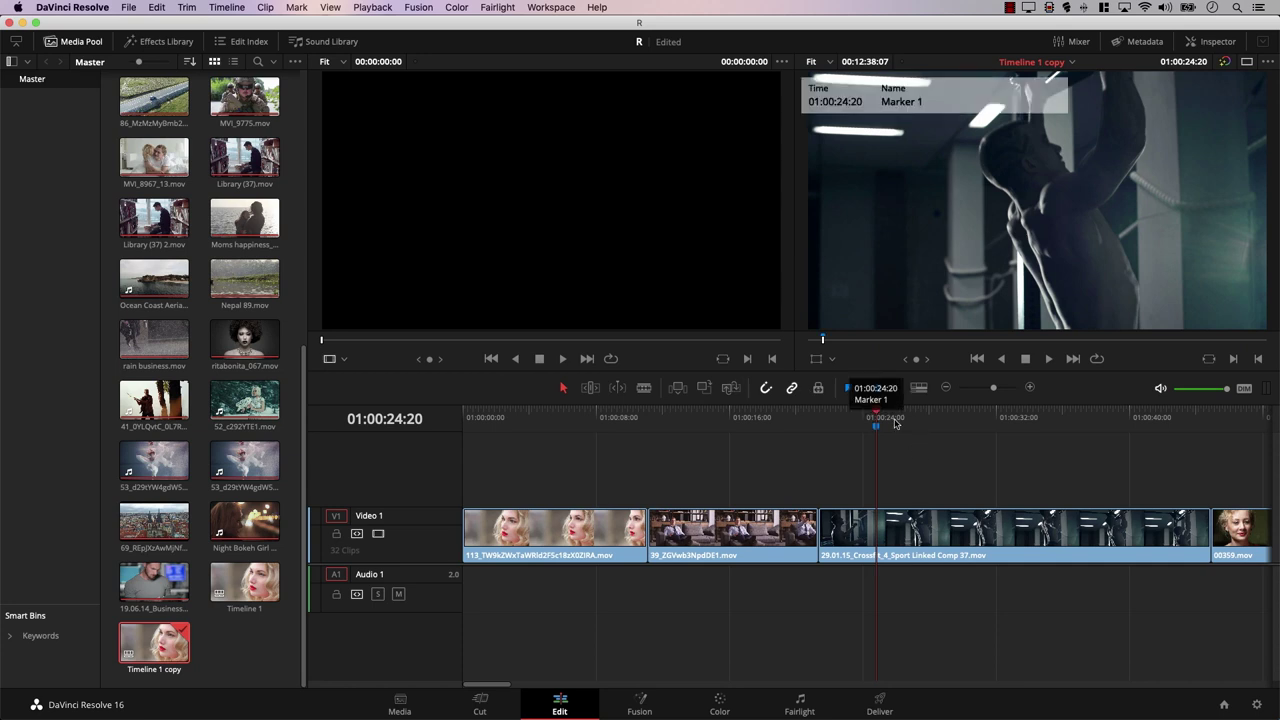
click(990, 431)
drag(990, 431, 591, 450)
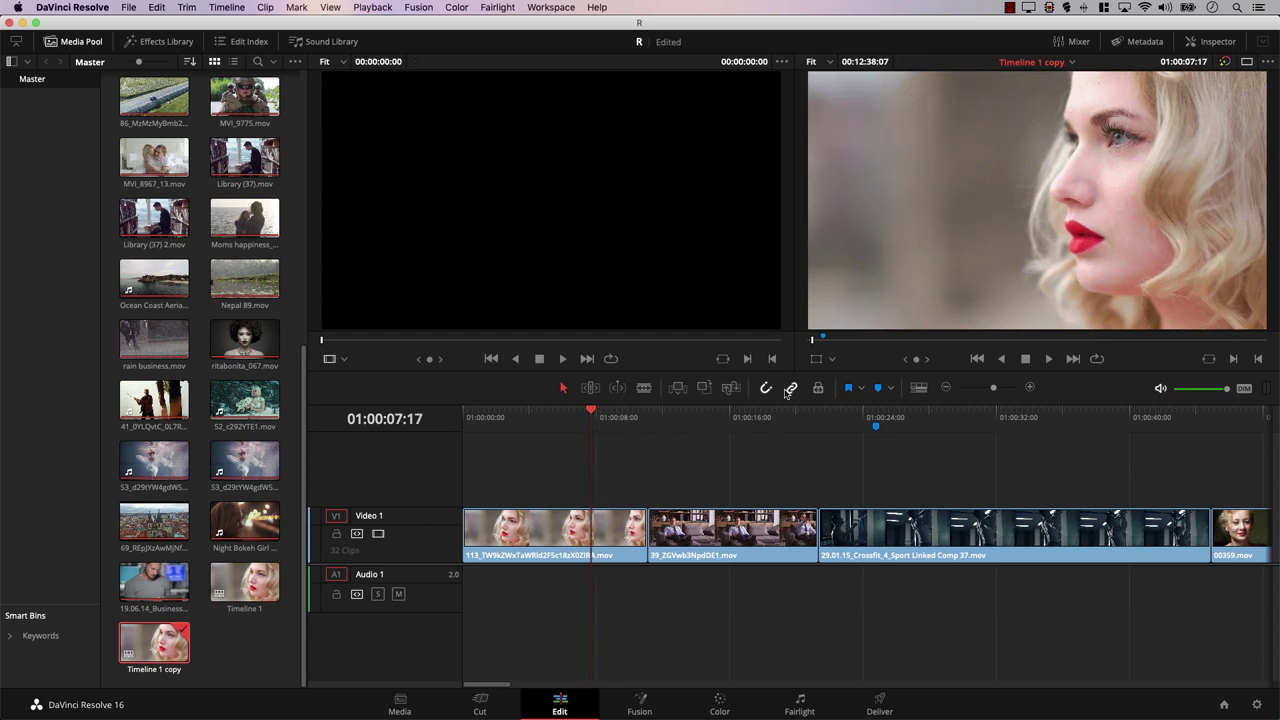
click(878, 387)
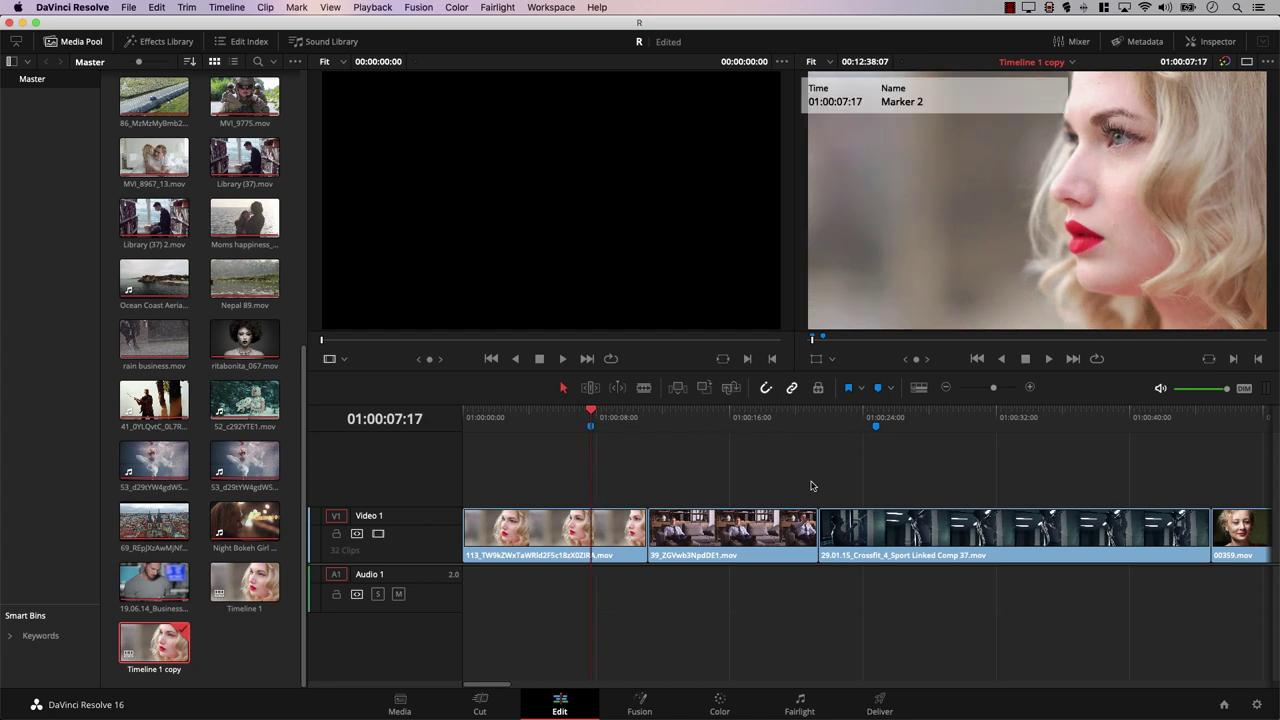
- Ripple delete the clip of the man on the sofa from Video 1, undoing and redoing the deletion to compare the marker positions
click(680, 427)
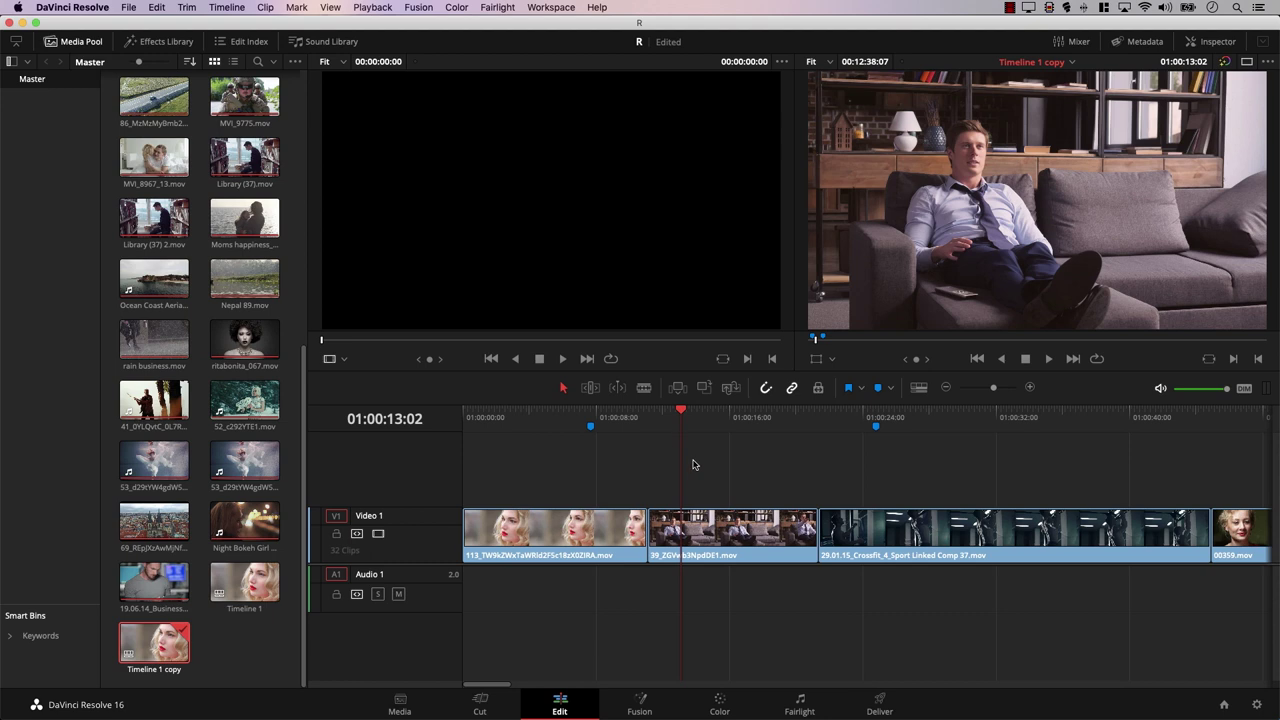
click(717, 528)
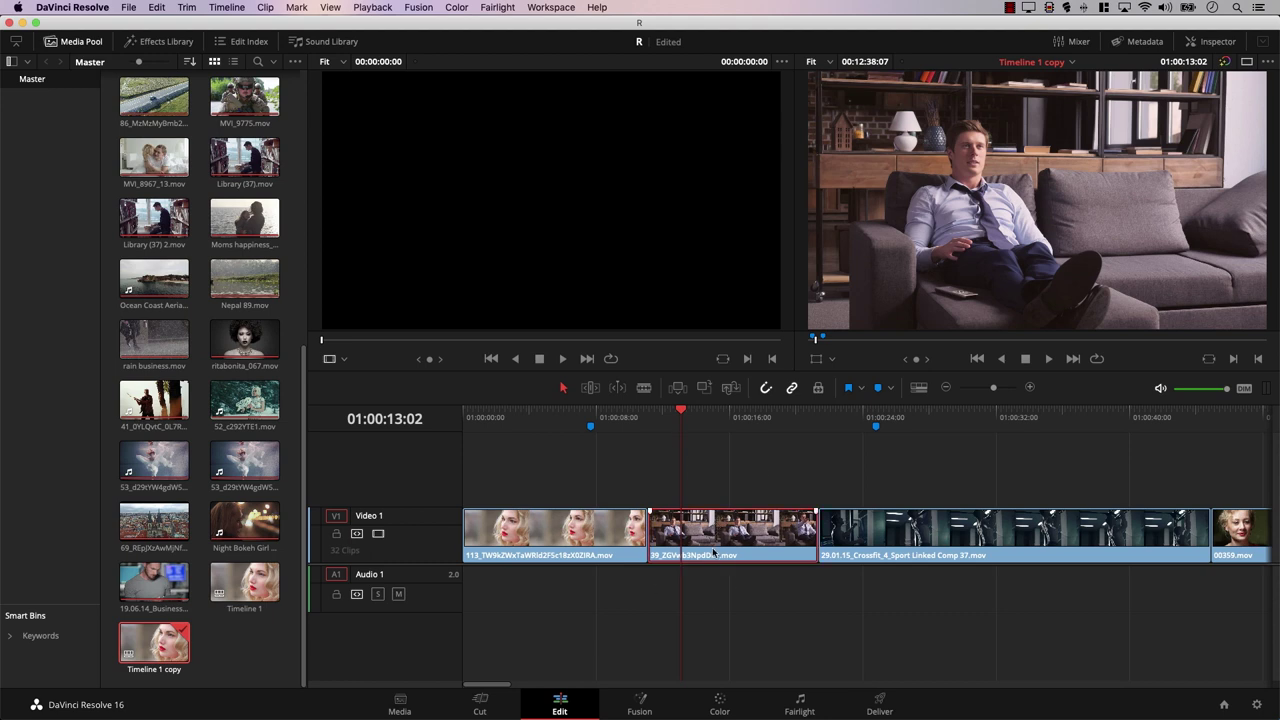
key(shift+BackSpace)
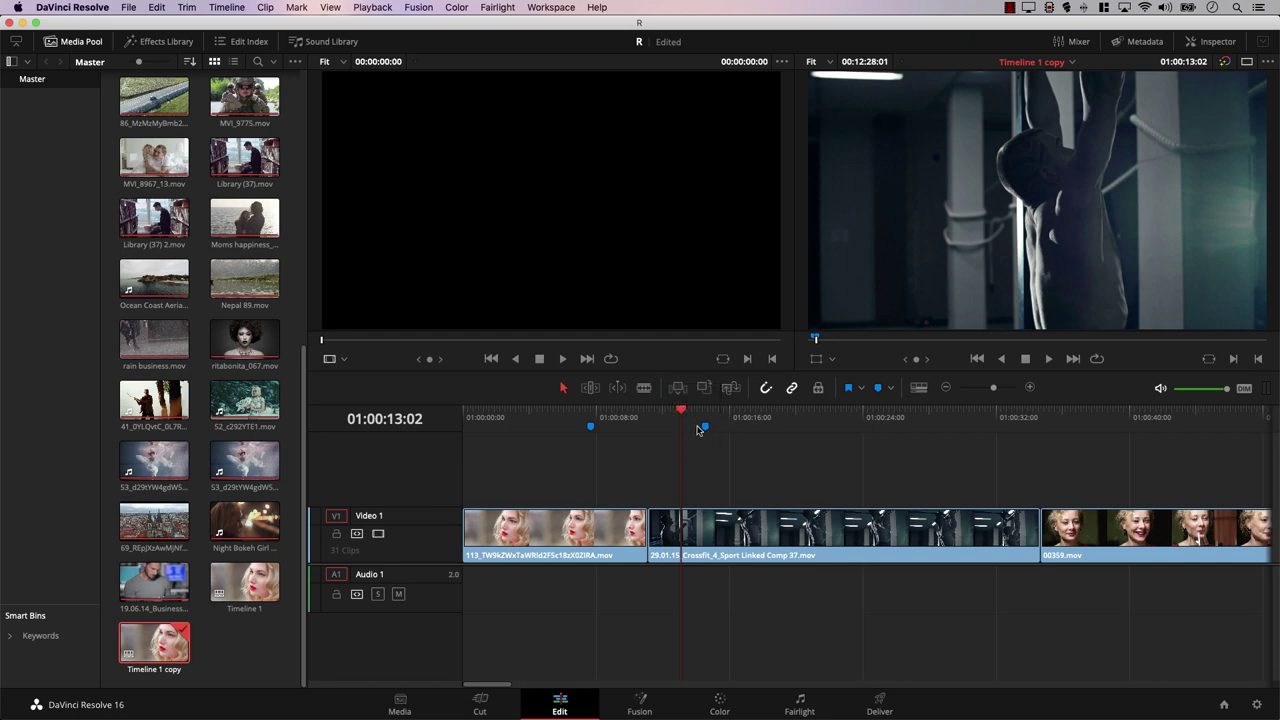
key(super+z)
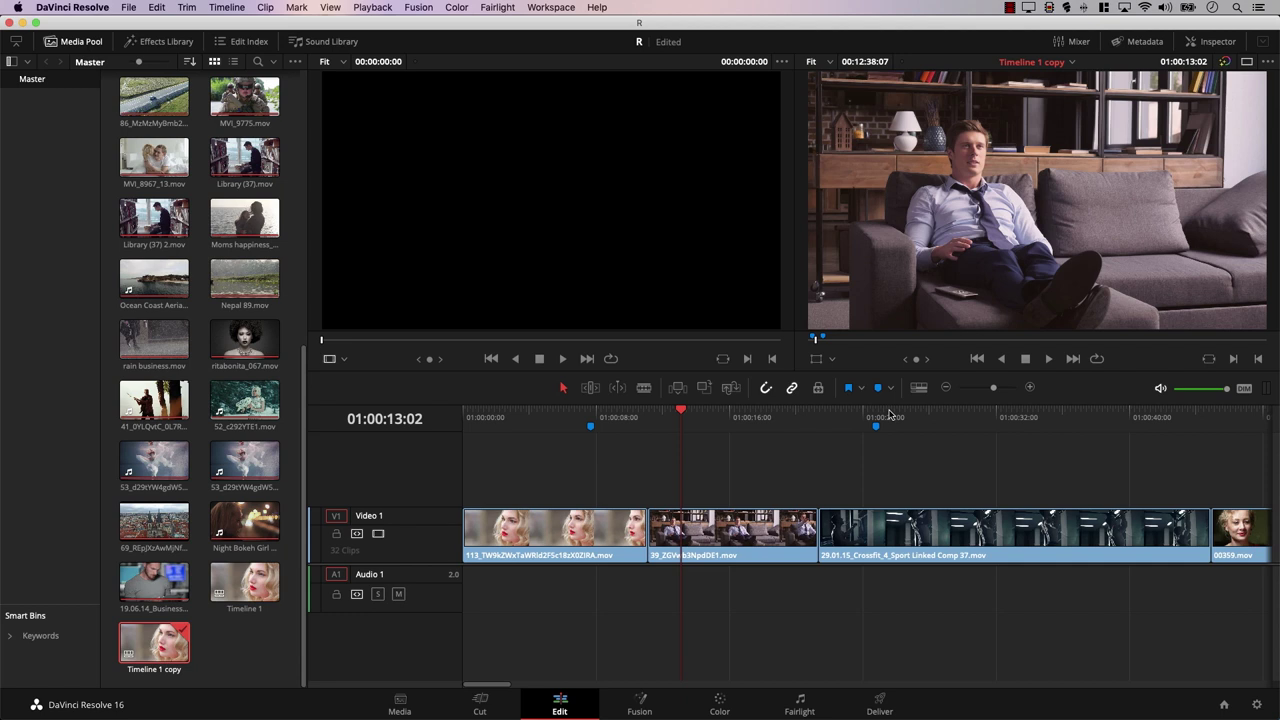
key(super+shift+z)
- Turn off Ripple Timeline Markers and delete the clip of the man on the sofa to test the option
click(226, 6)
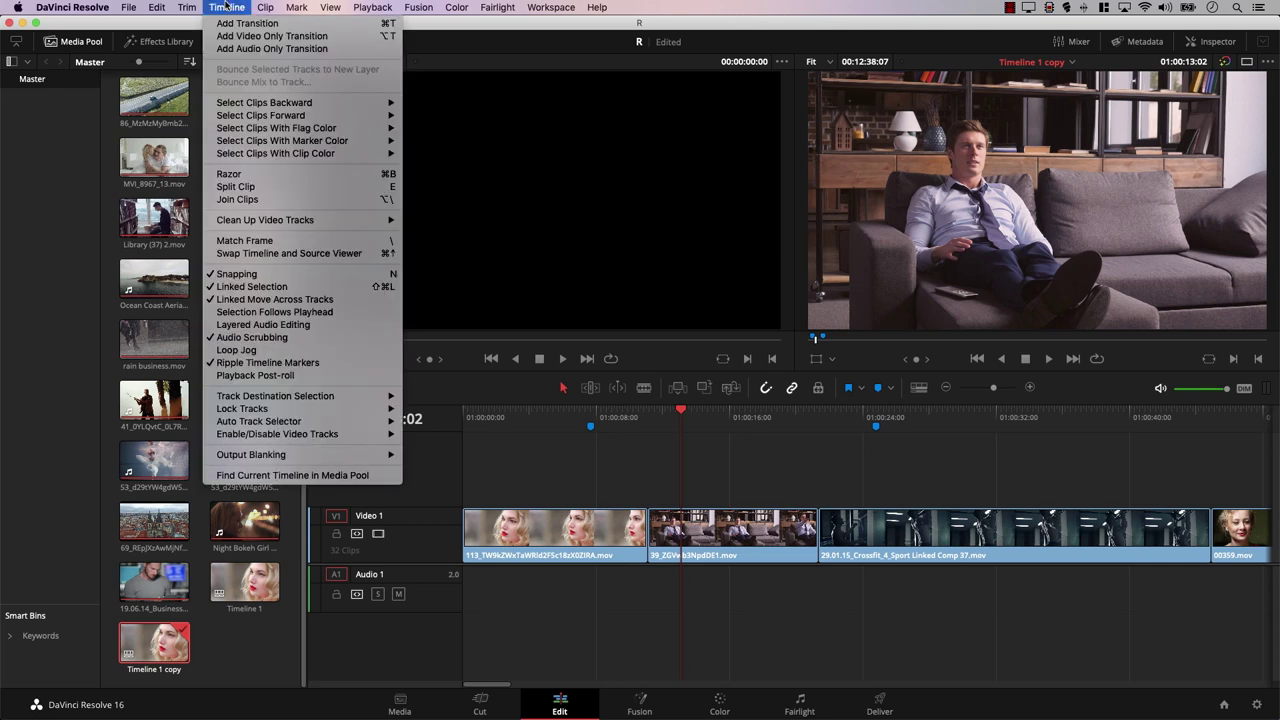
click(242, 364)
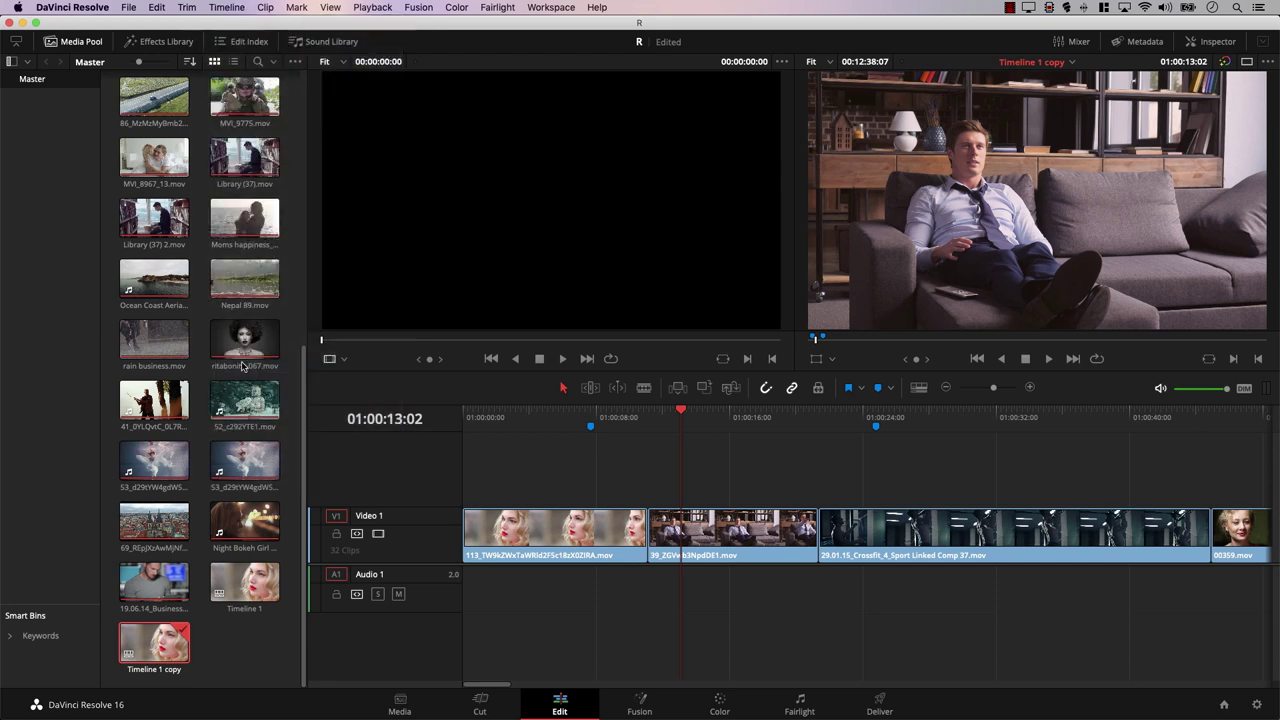
click(739, 540)
key(BackSpace)
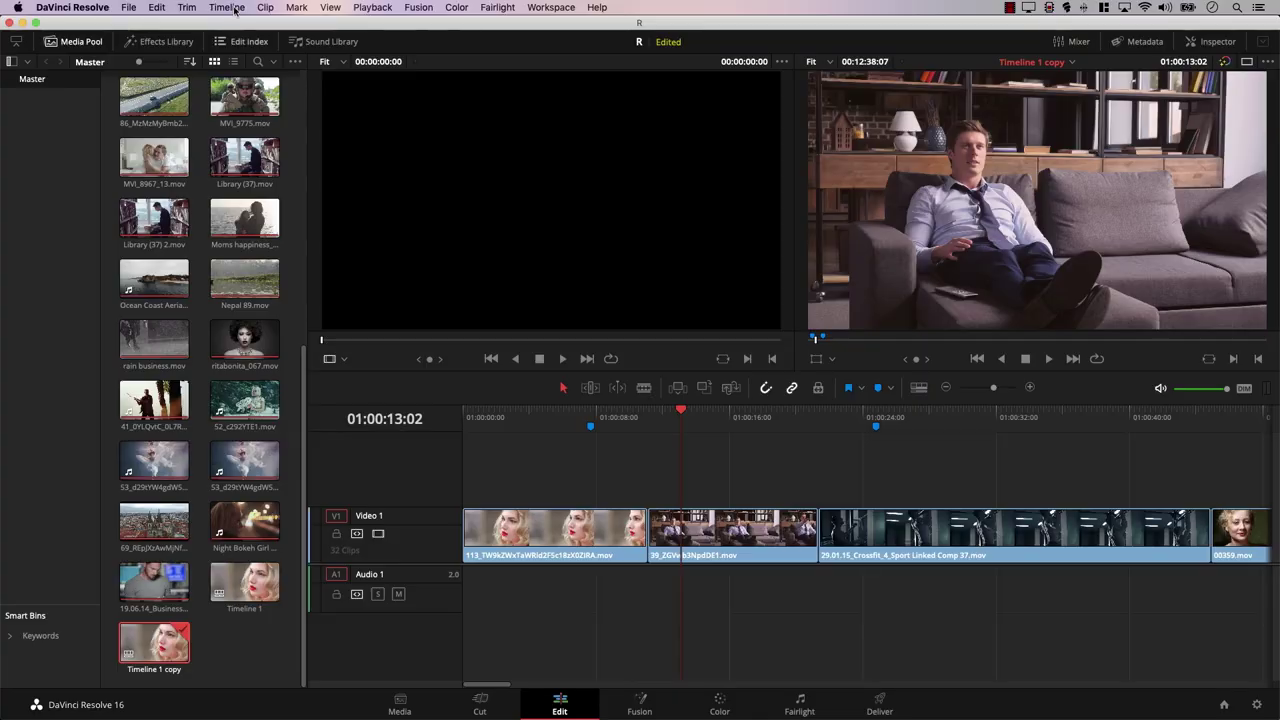
- Set the timeline's output blanking to 2.40 and play the letterboxed image full screen
click(229, 8)
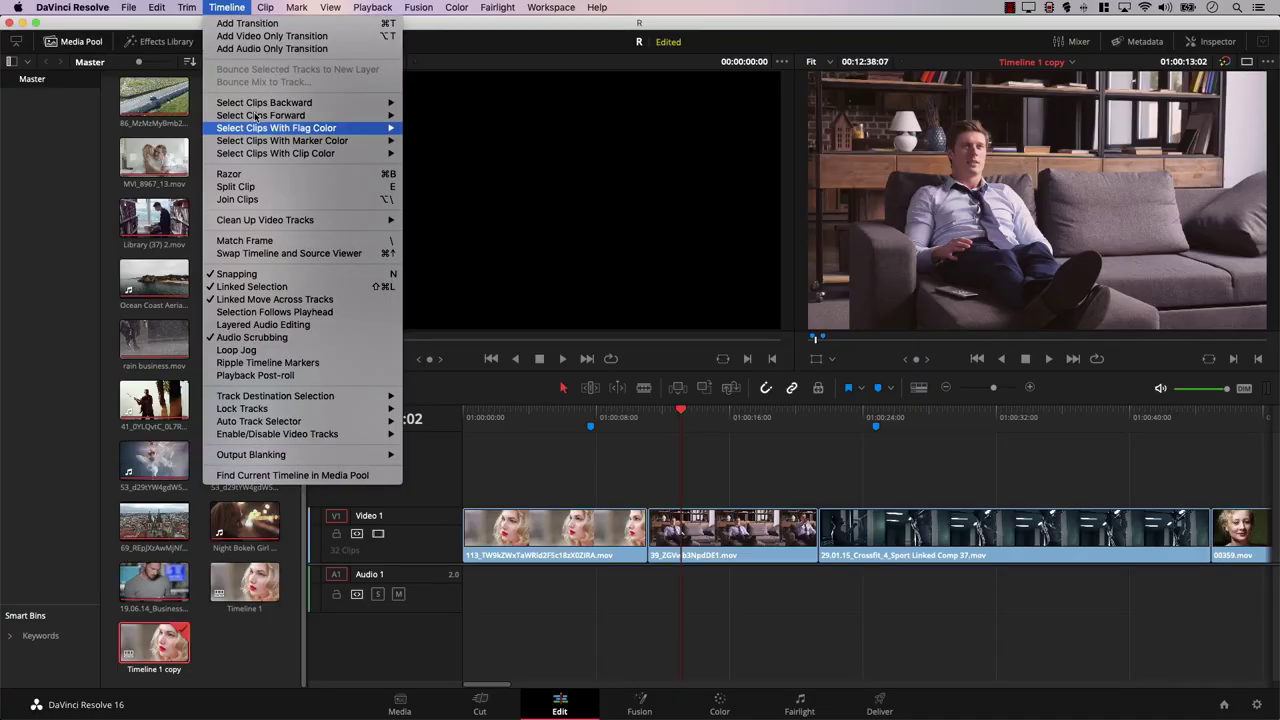
mouse_move(274, 460)
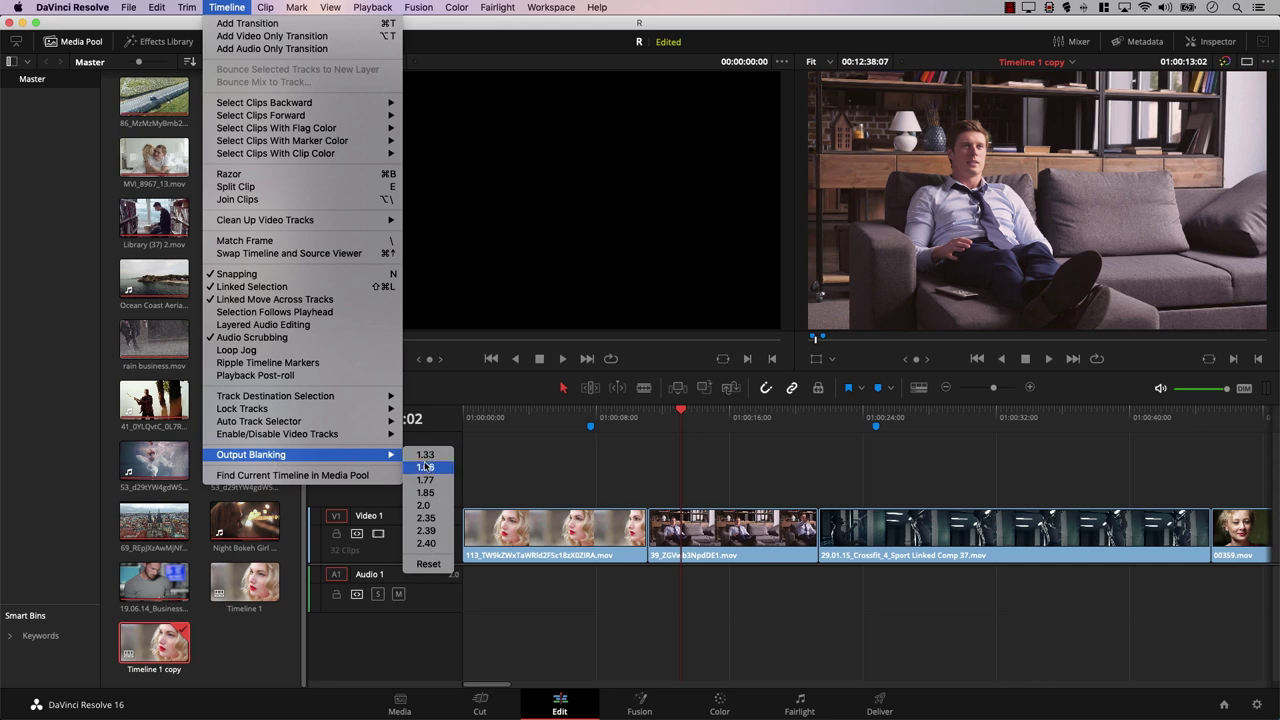
click(427, 543)
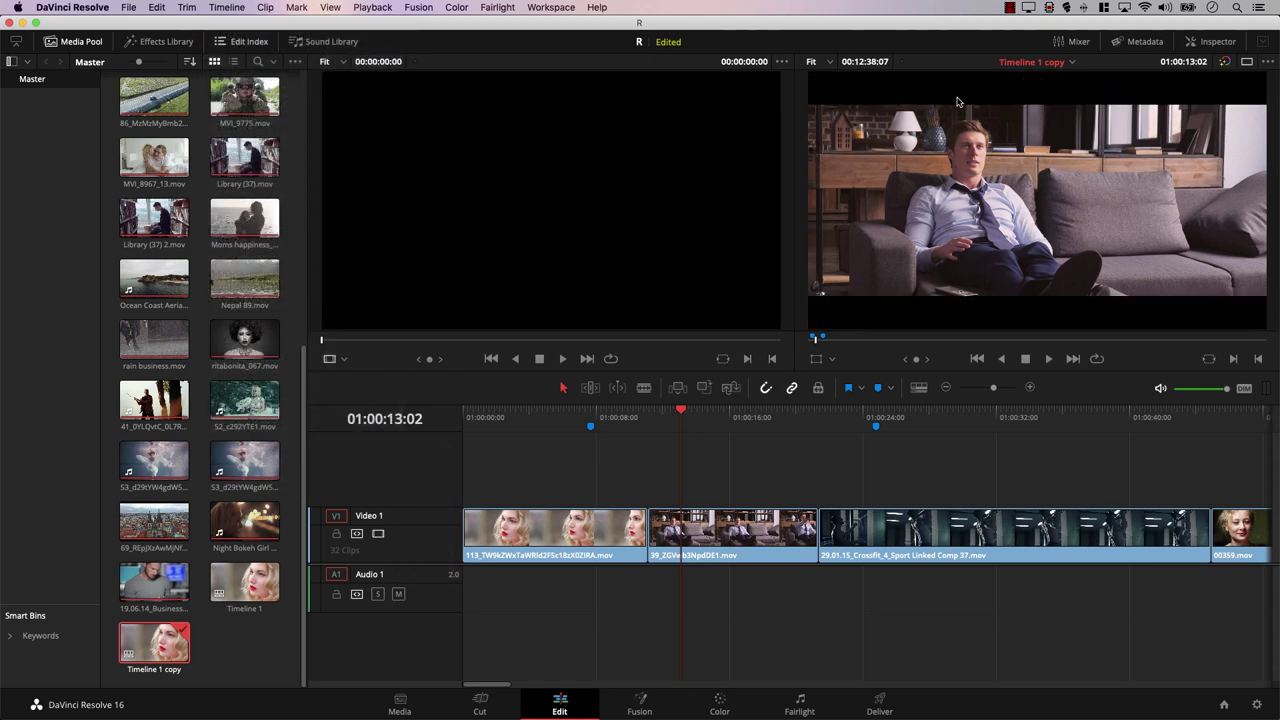
key(super+f)
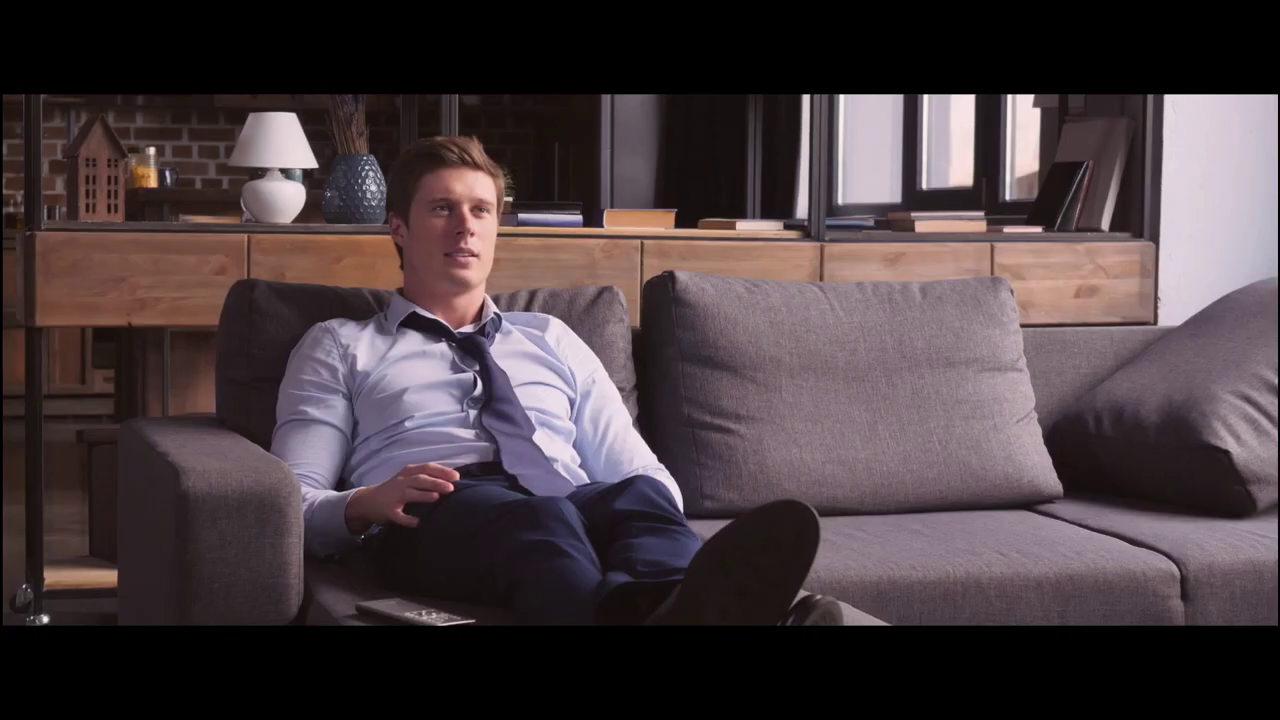
key(space)
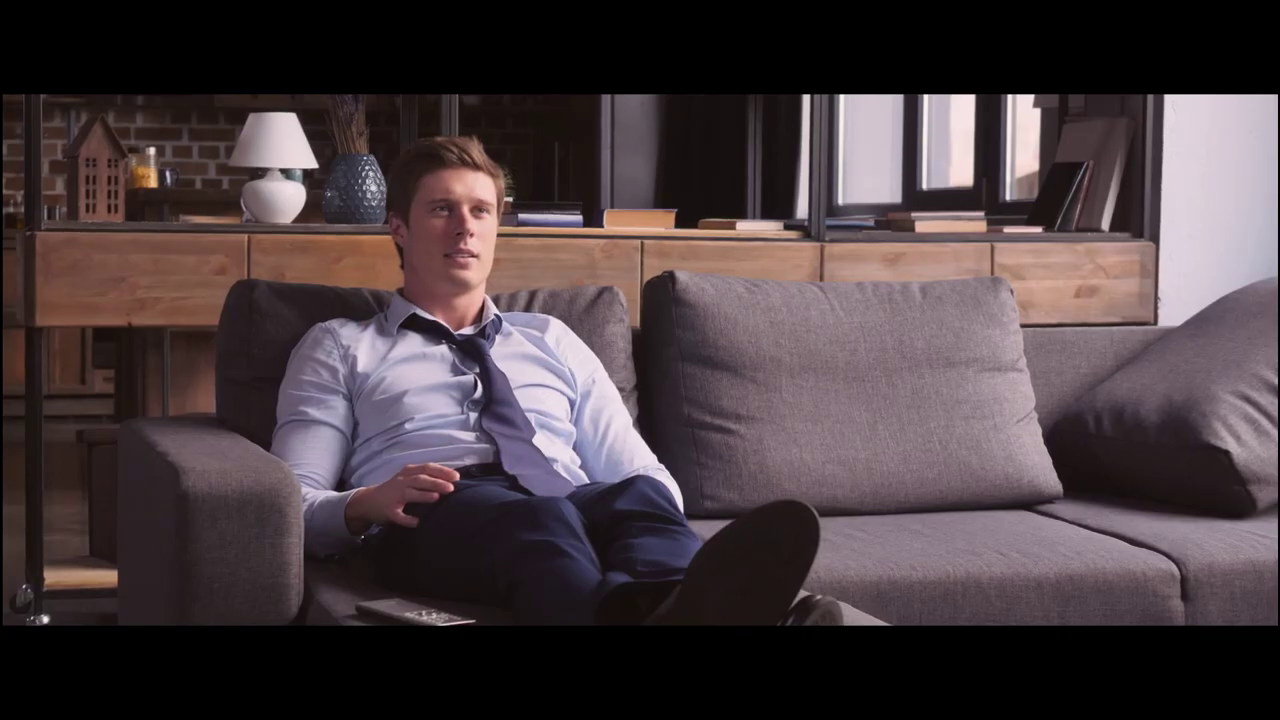
- Leave the full-screen view and reset the timeline's output blanking
key(Escape)
click(227, 7)
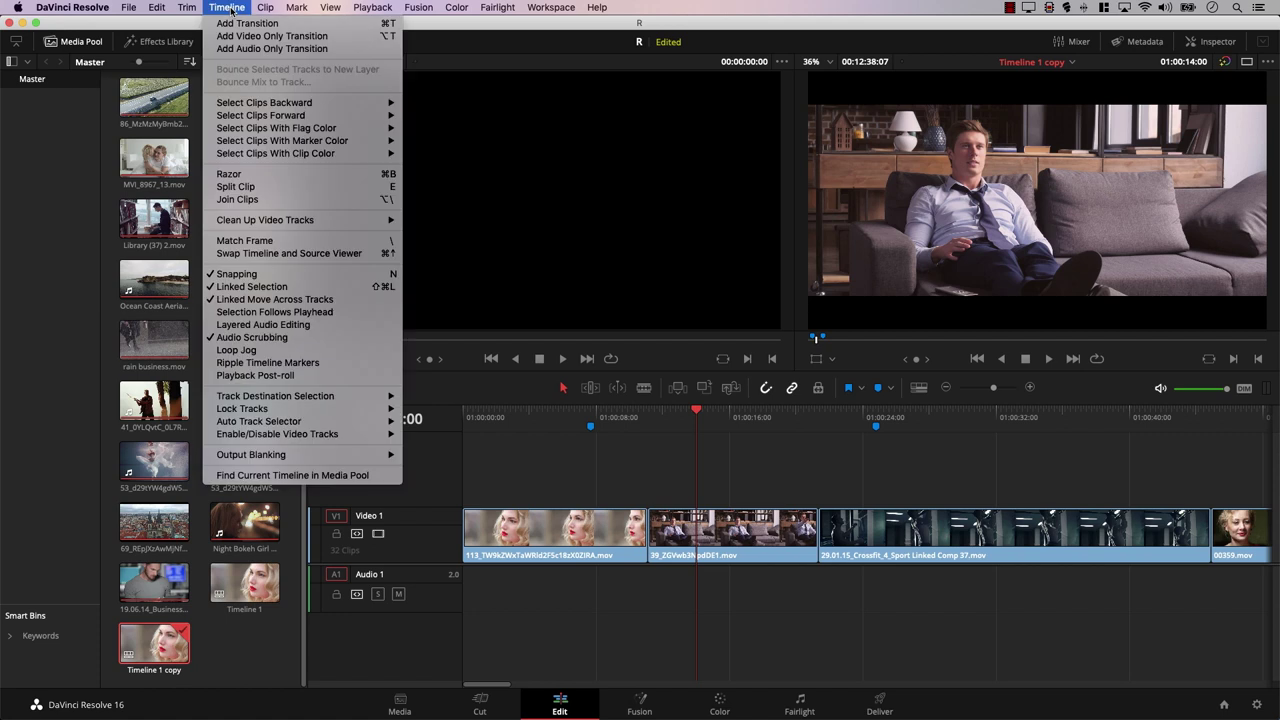
mouse_move(260, 409)
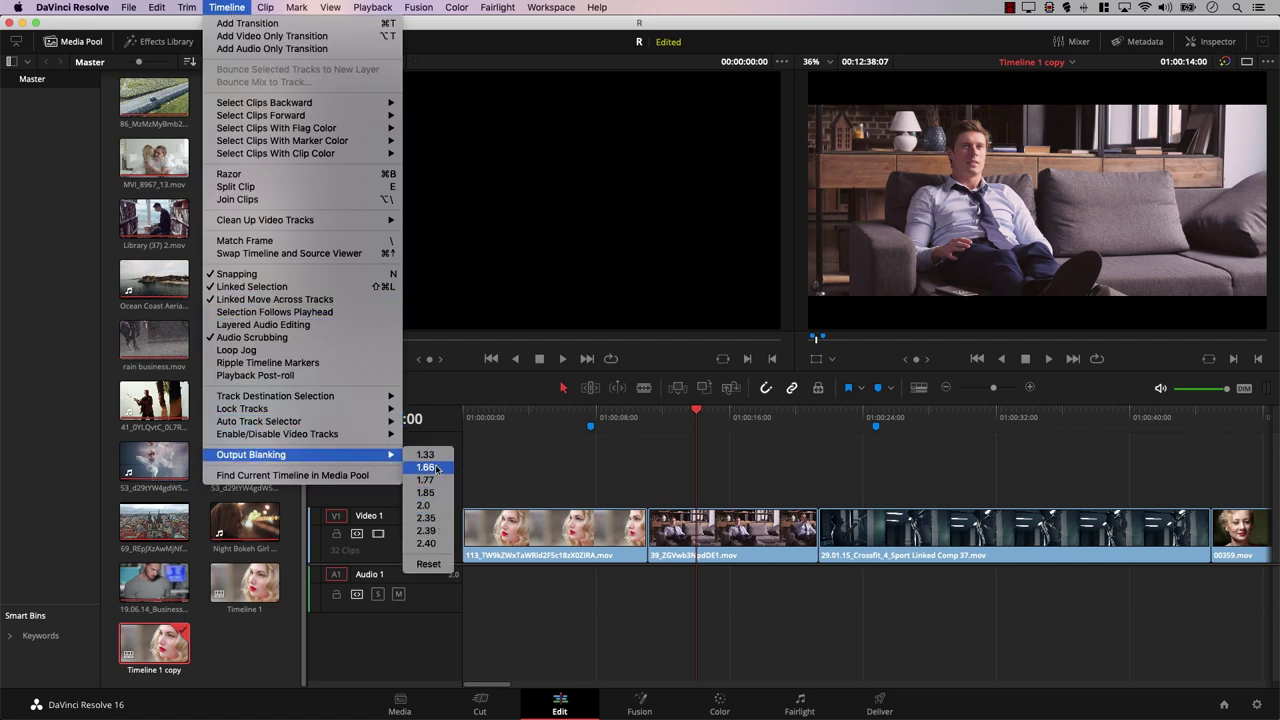
click(427, 566)
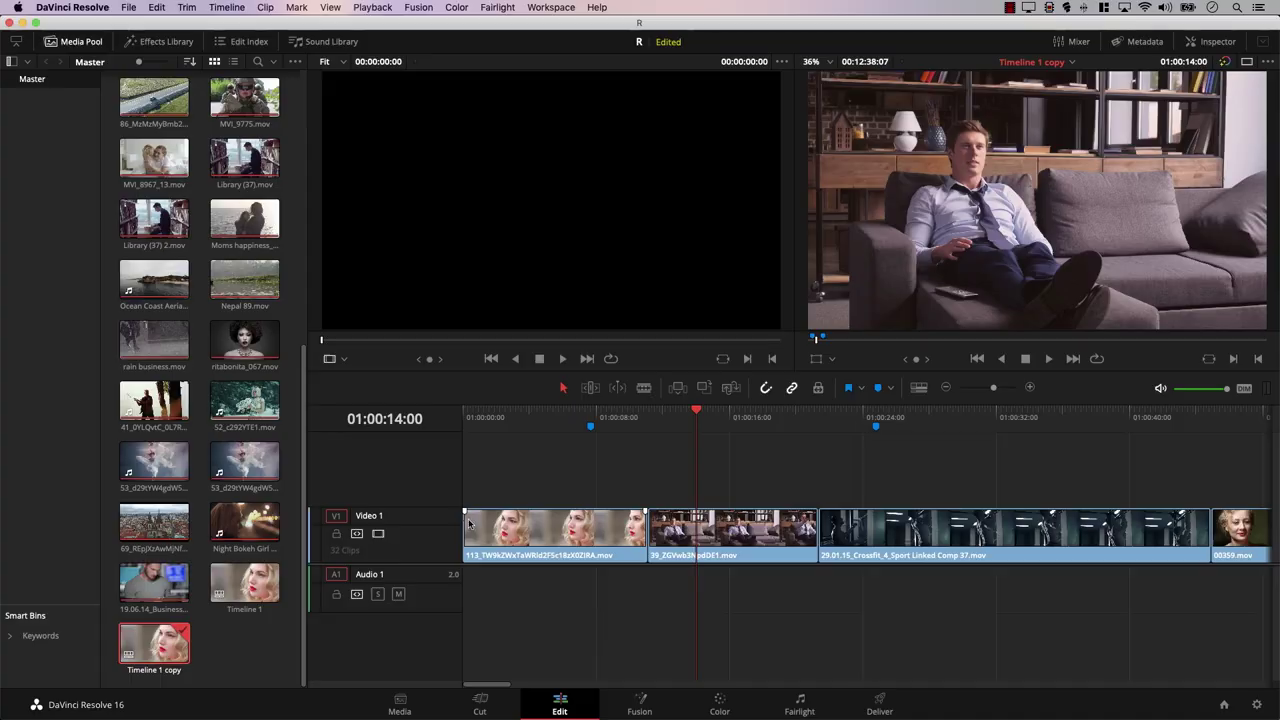
- Find the clip of the man on the sofa and the current timeline in the Media Pool
right_click(729, 531)
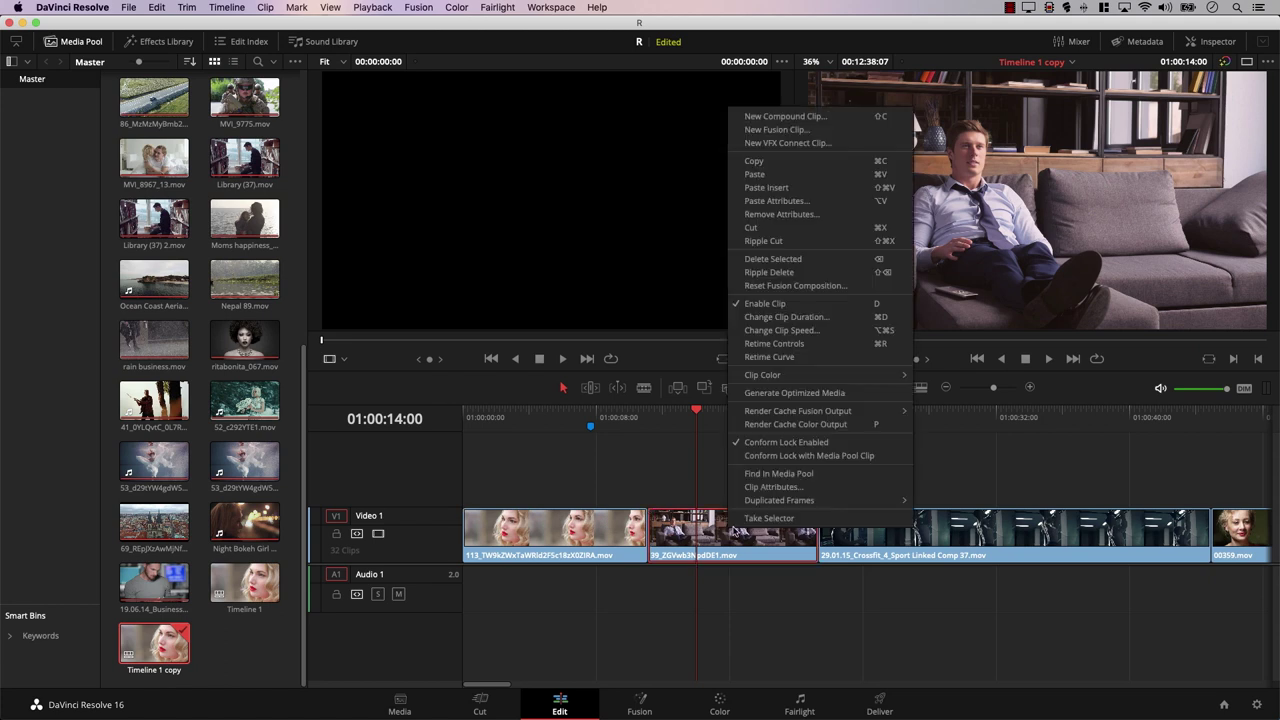
click(778, 473)
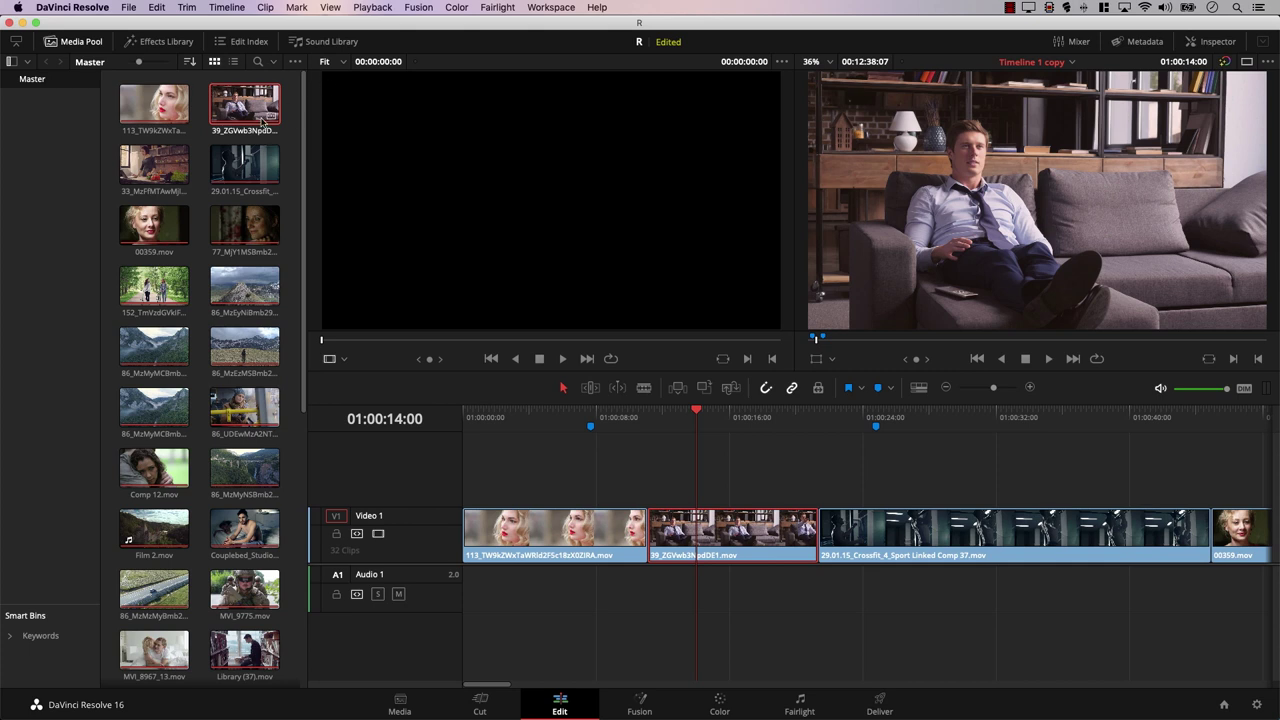
drag(262, 121, 444, 304)
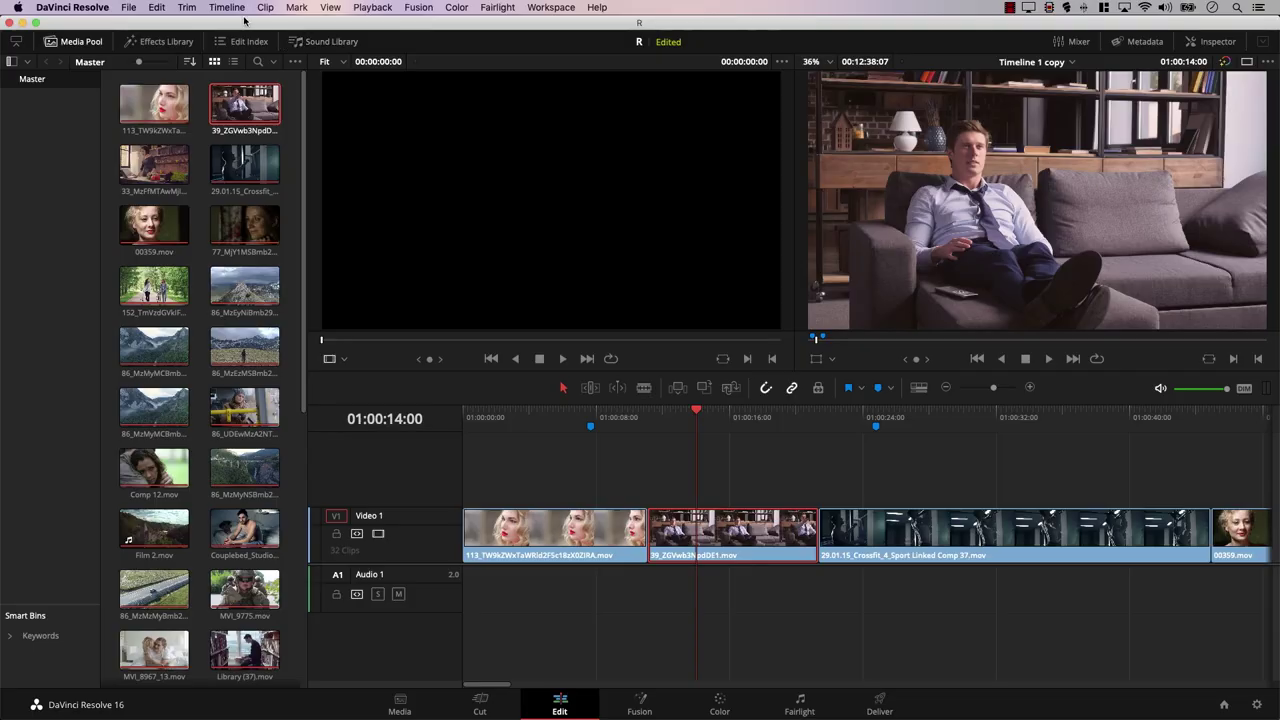
click(228, 8)
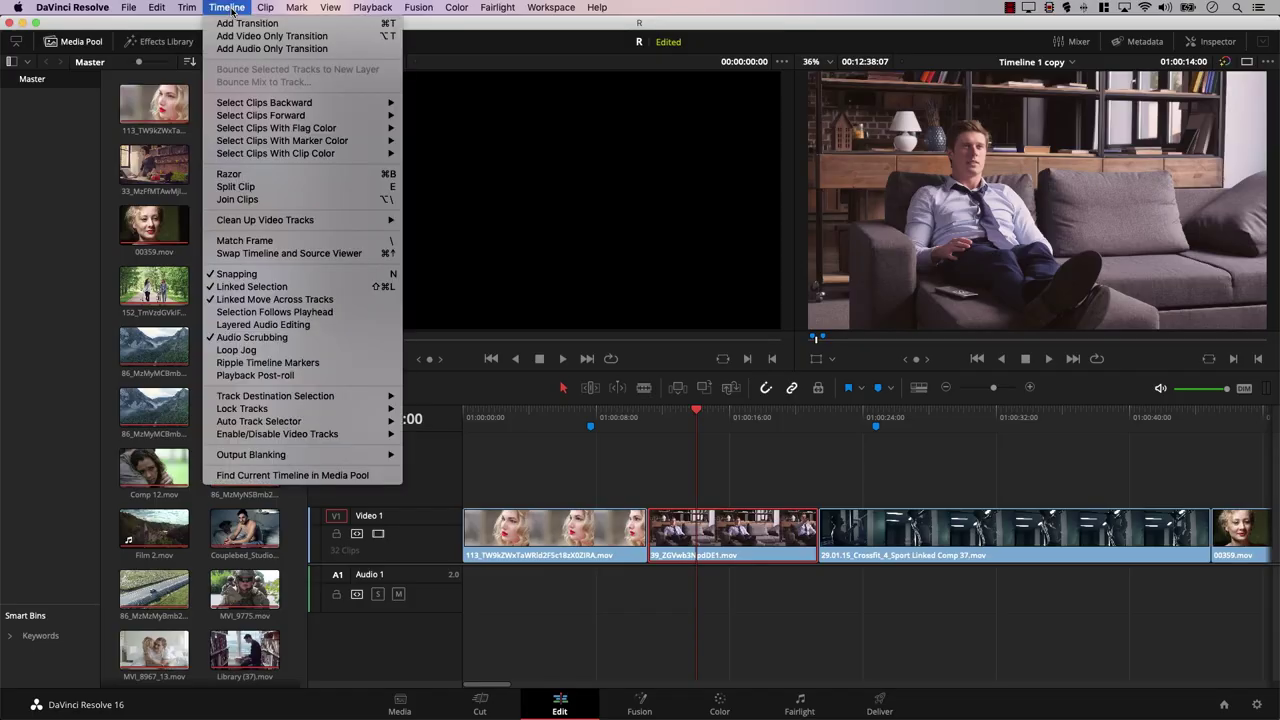
click(288, 476)
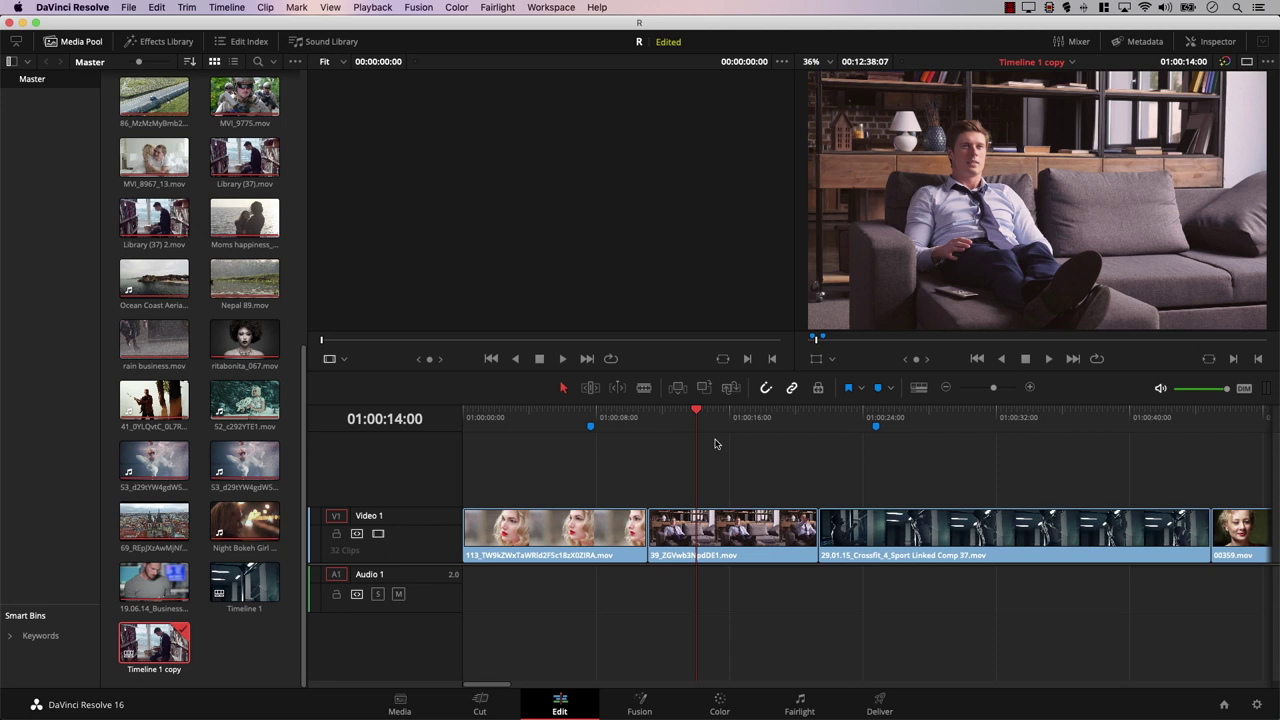
- Play from 01:00:06:02 and stop to test Stop and Go To Last Position, and turn that option off
key(space)
drag(670, 432, 564, 433)
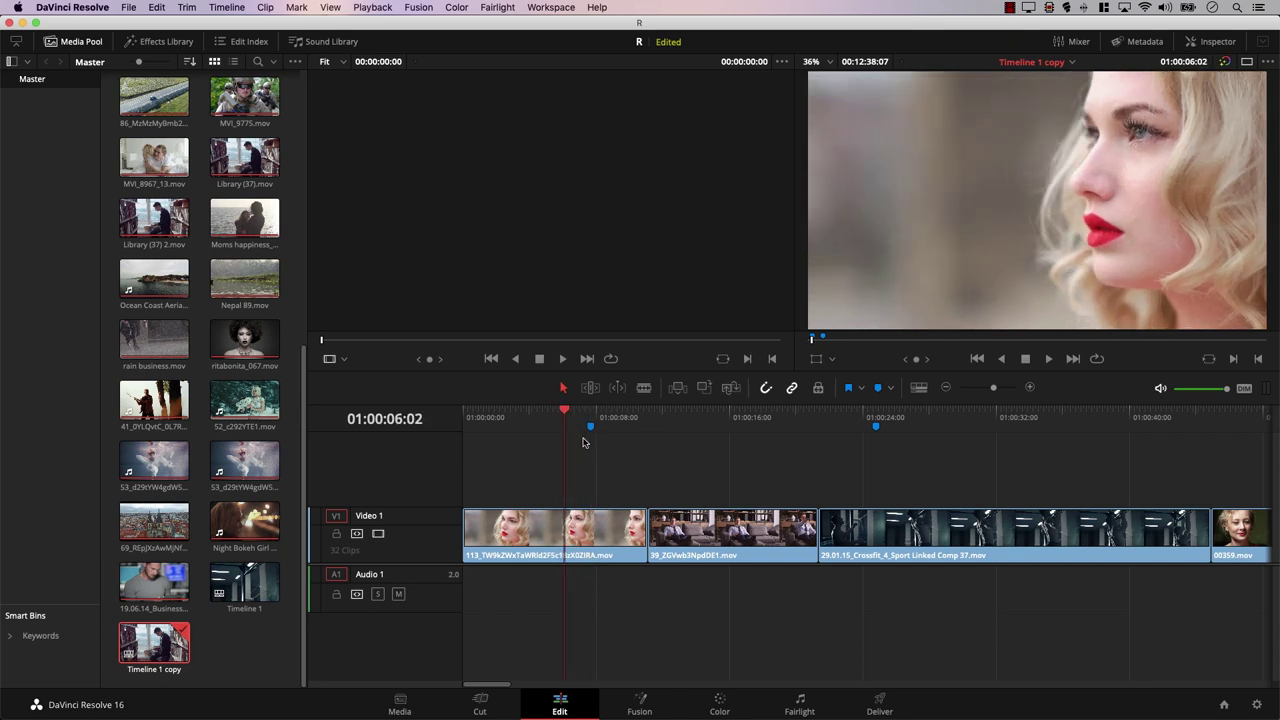
key(space)
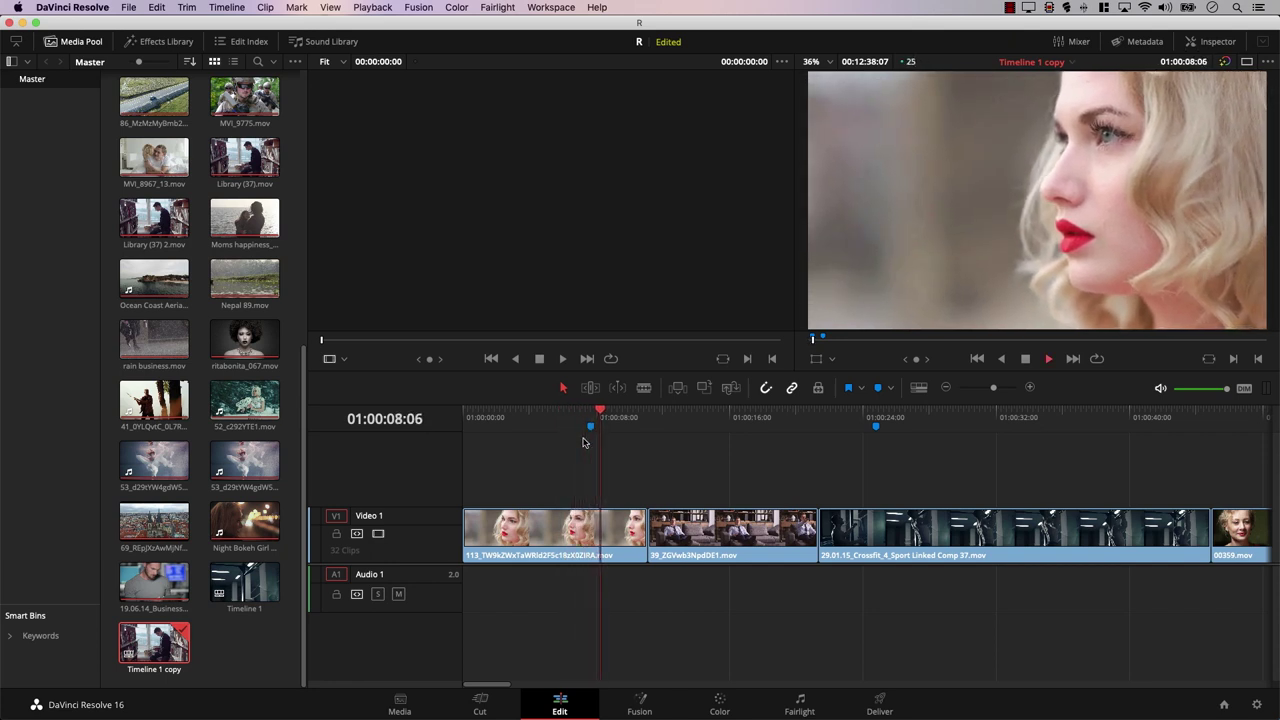
key(space)
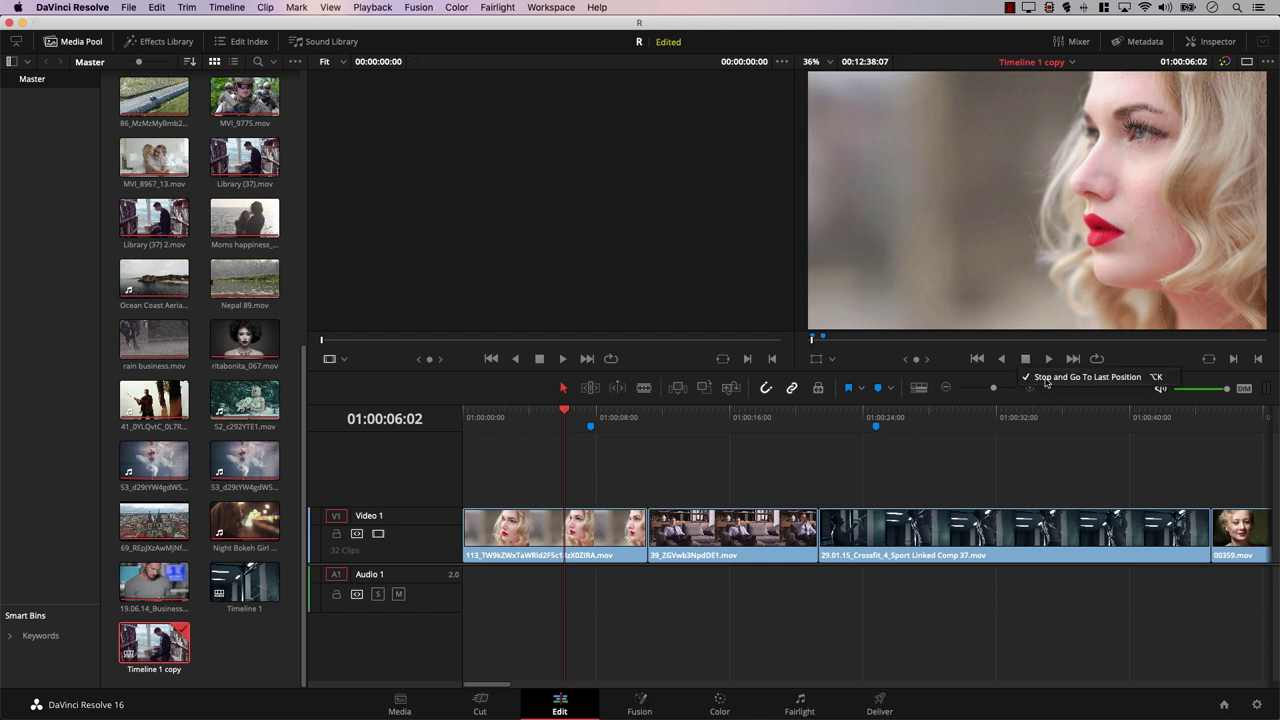
click(1052, 378)
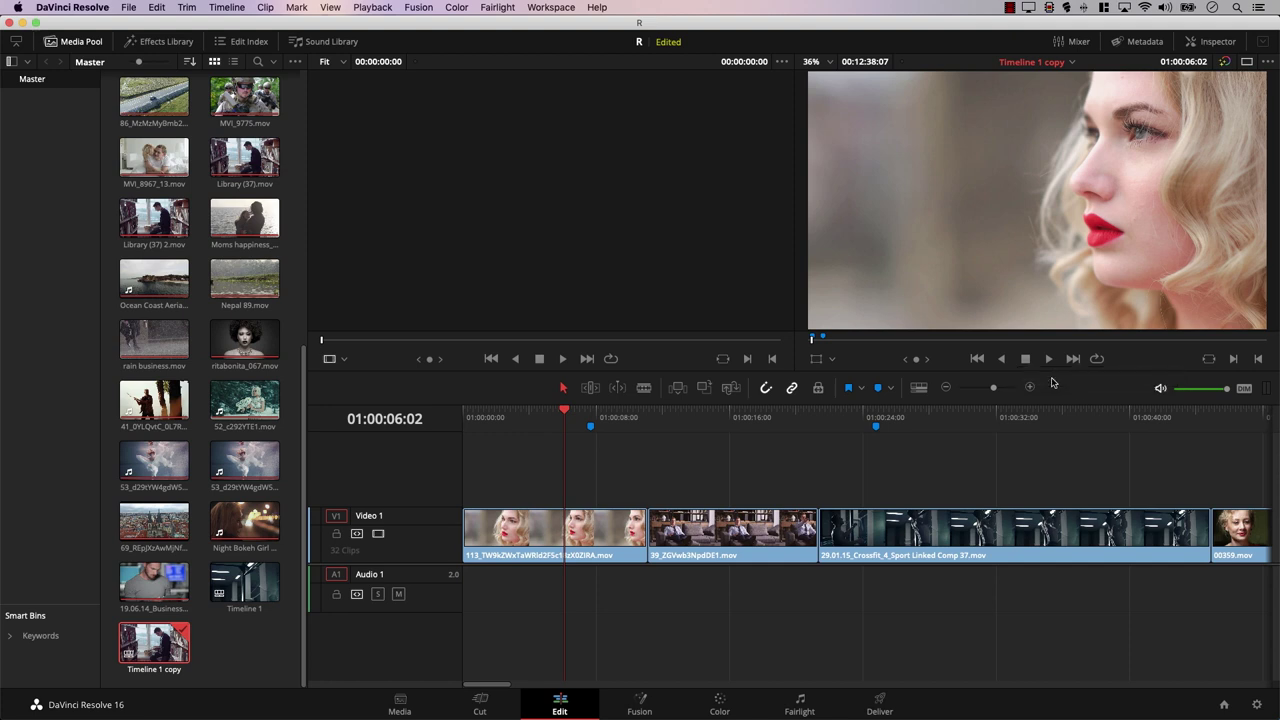